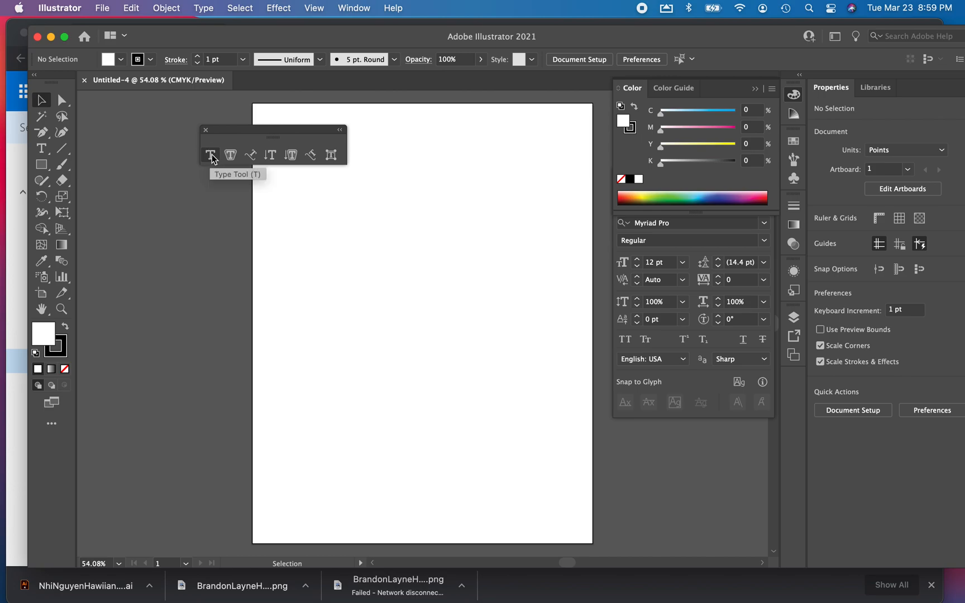
# Try placing the point text "Nike" in the artboard's upper half and enlarging it to about 94 pt, and delete it
pyautogui.click(212, 158)
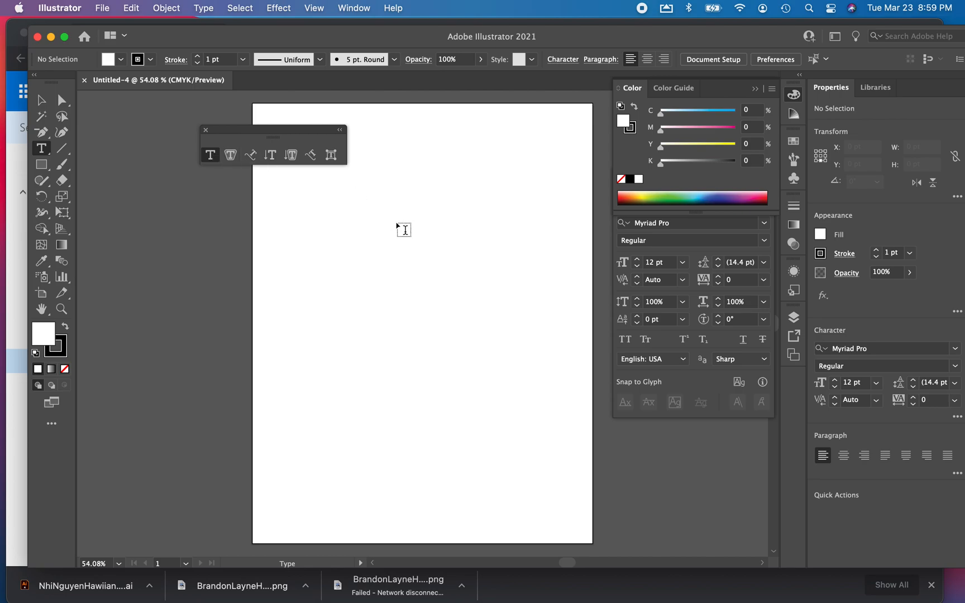
pyautogui.click(384, 220)
pyautogui.write('Nike')
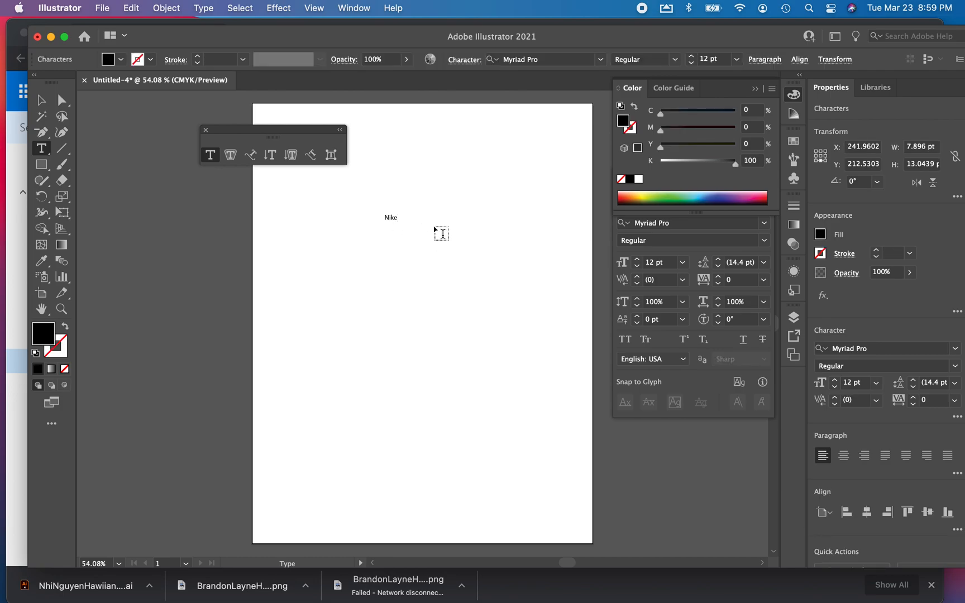
pyautogui.press('Escape')
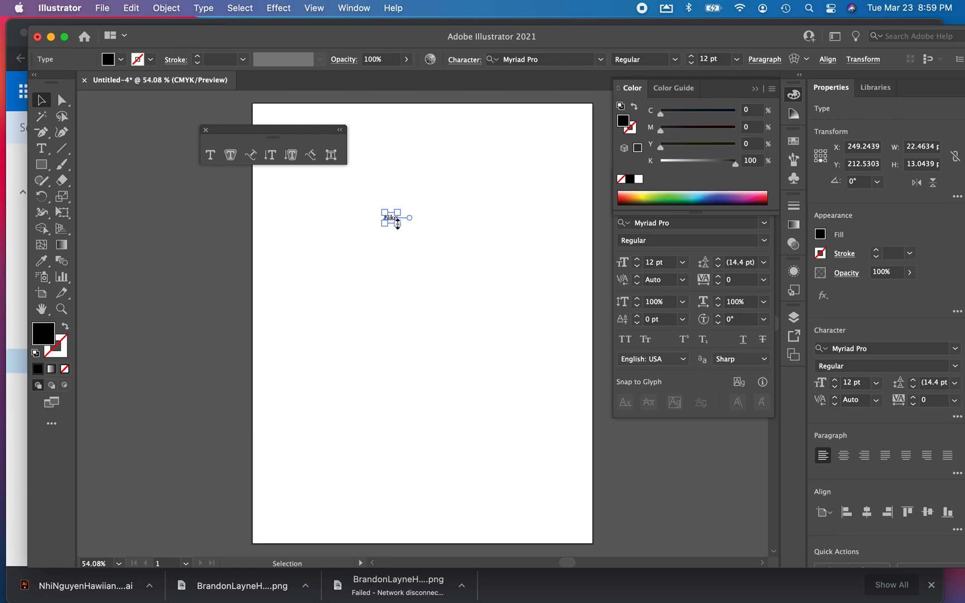
pyautogui.moveTo(398, 224); pyautogui.dragTo(521, 302)
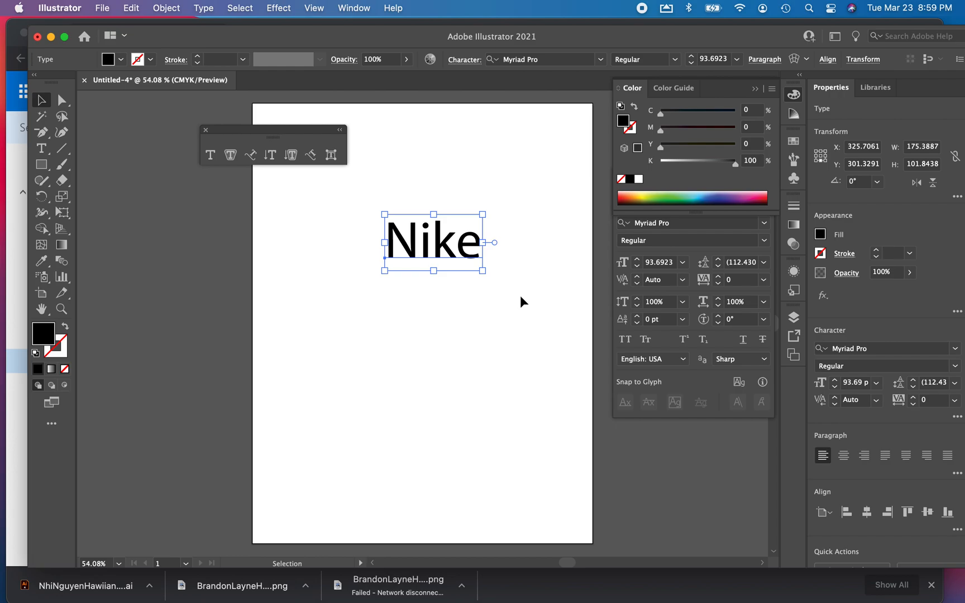
pyautogui.press('Delete')
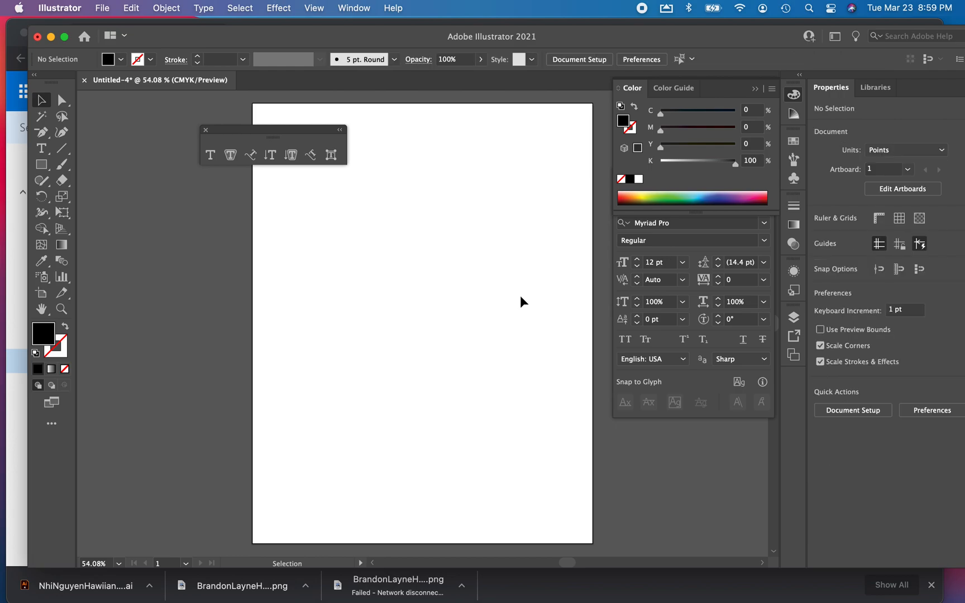
# Close the floating set of type tools and tear it off again over the artboard's upper-left corner
pyautogui.click(211, 157)
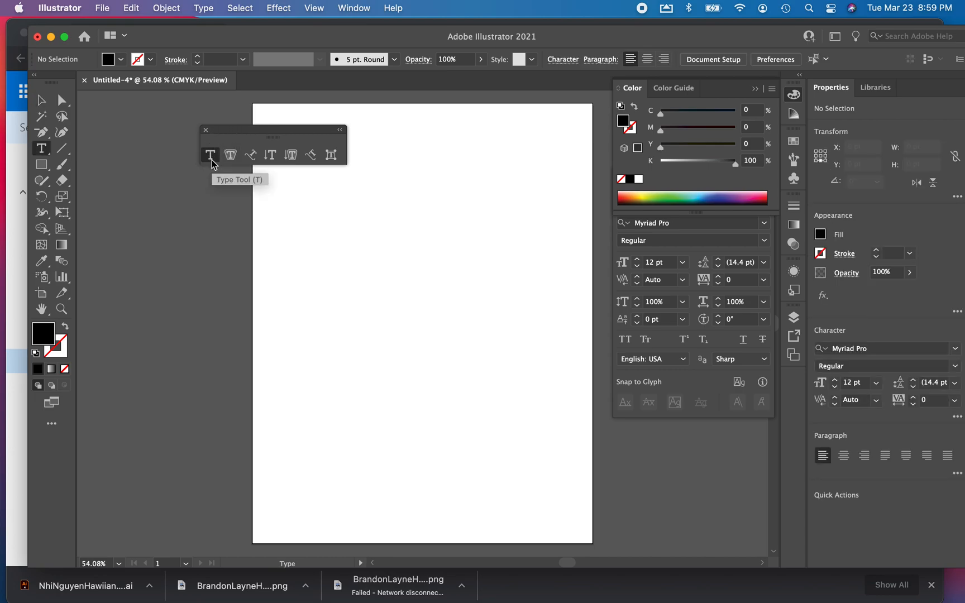
pyautogui.click(206, 130)
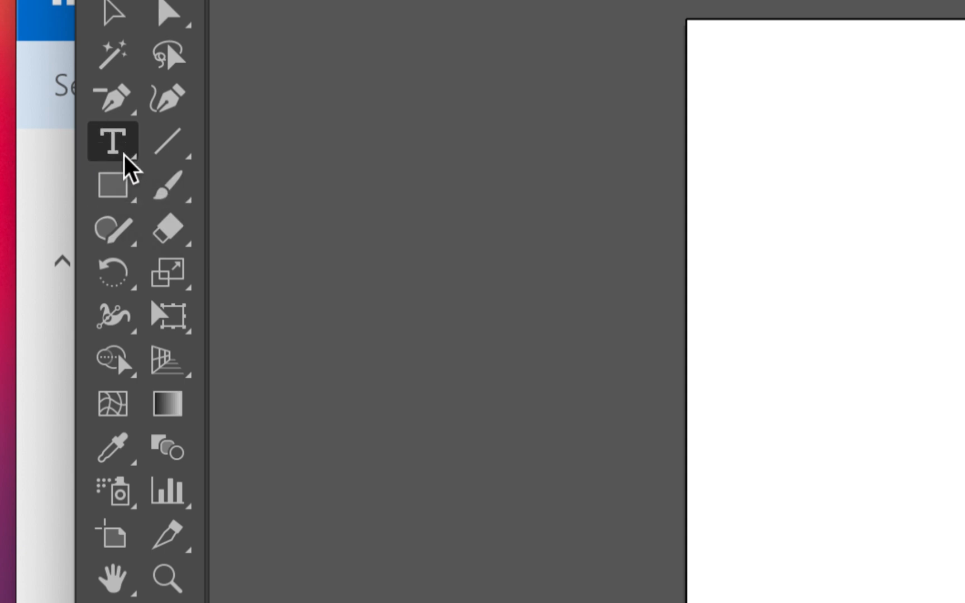
pyautogui.click(126, 146)
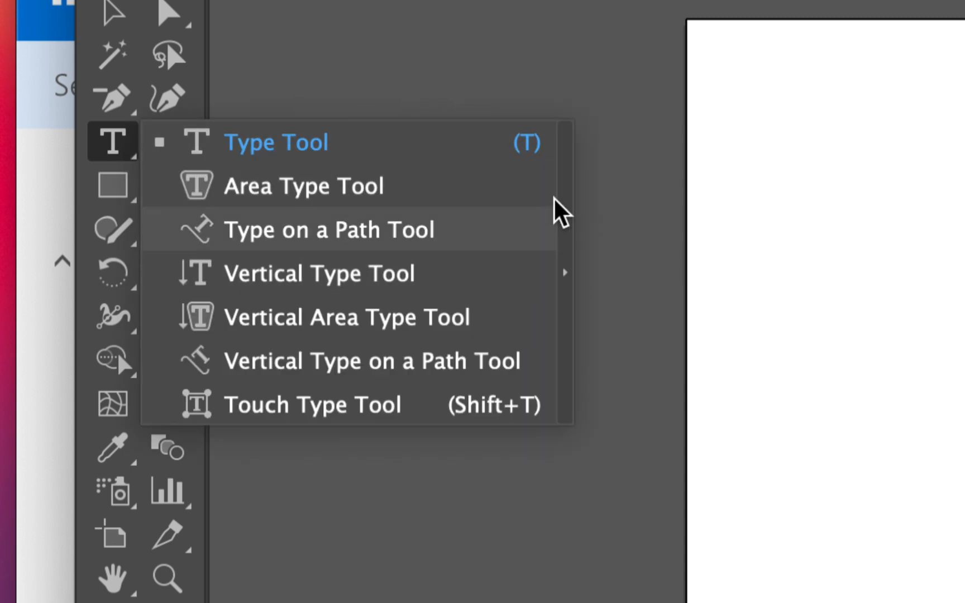
pyautogui.click(565, 271)
pyautogui.moveTo(333, 173); pyautogui.dragTo(698, 162)
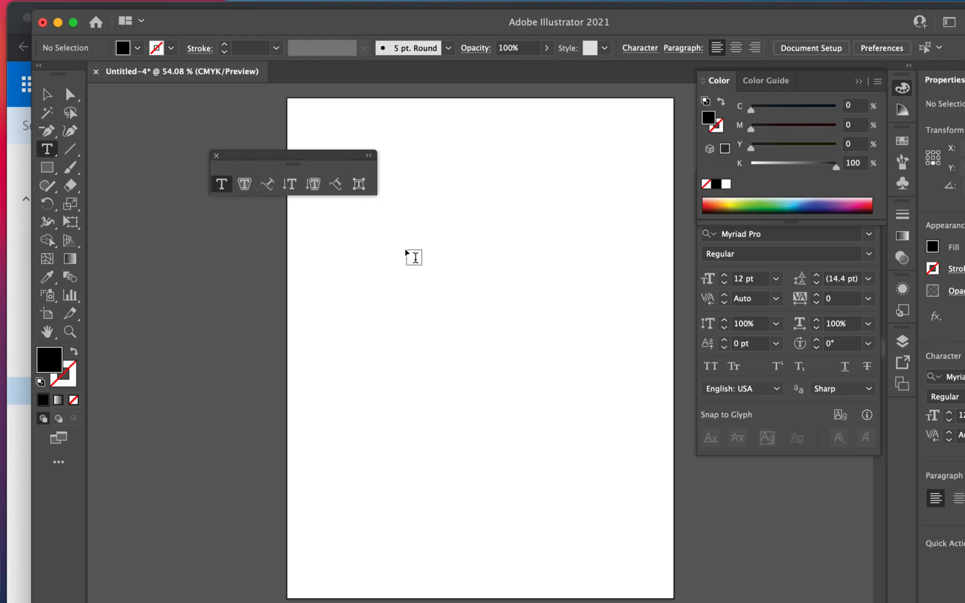
# Add the point text "Point Type continues as I type and it is created by CLICKING DOWN with the Type Tool."
pyautogui.click(419, 253)
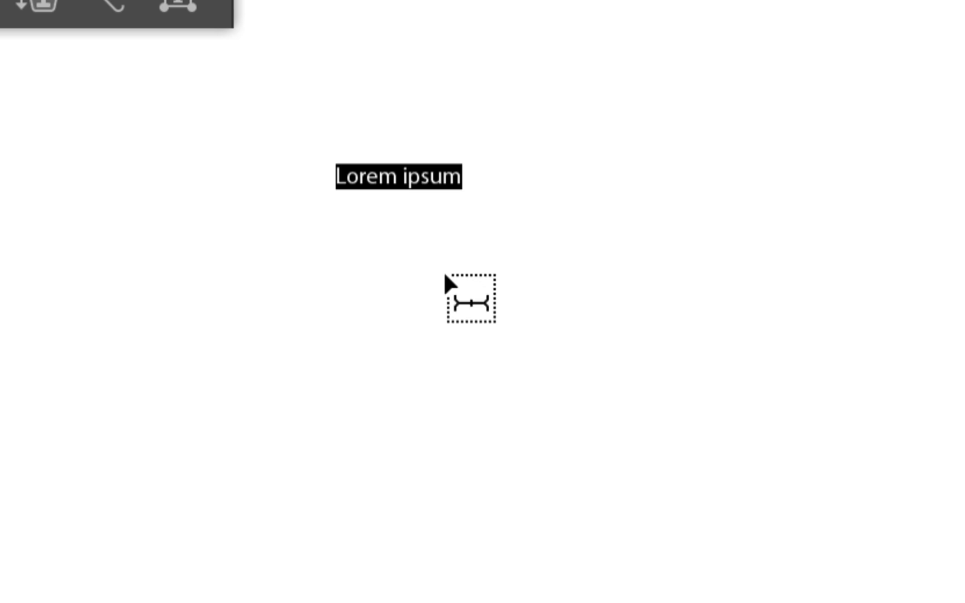
pyautogui.write('P')
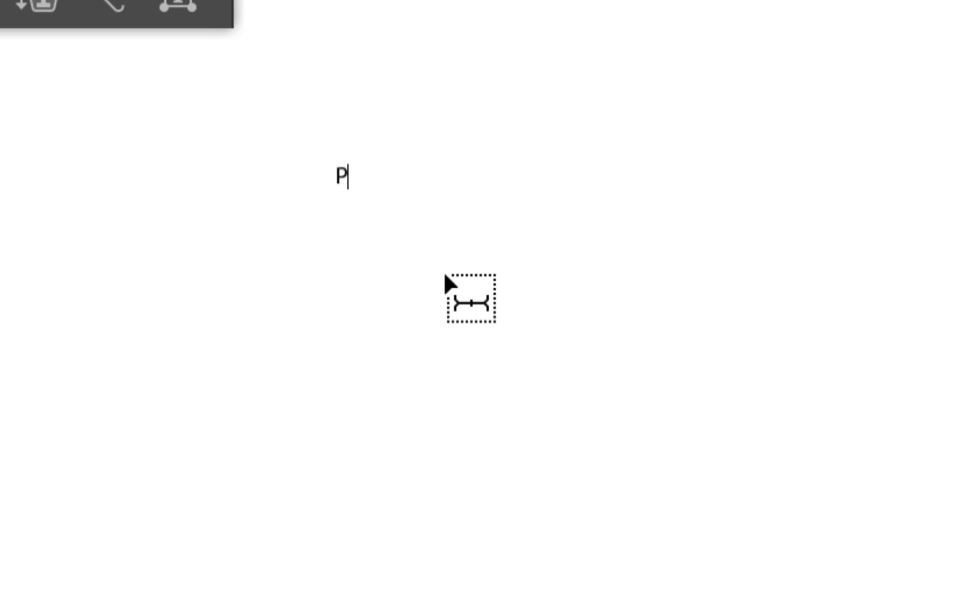
pyautogui.write('oint Type')
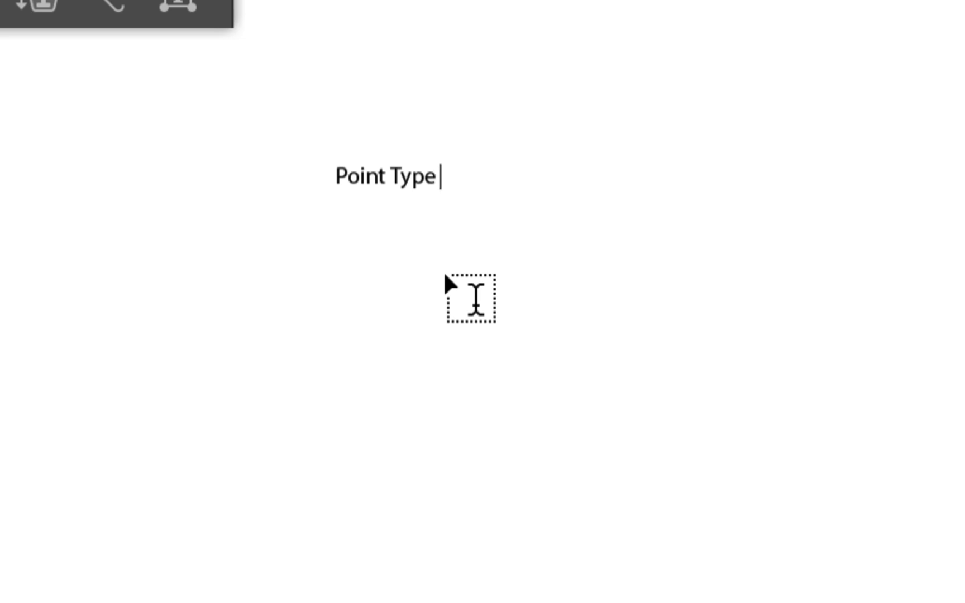
pyautogui.write(' continues as I type an')
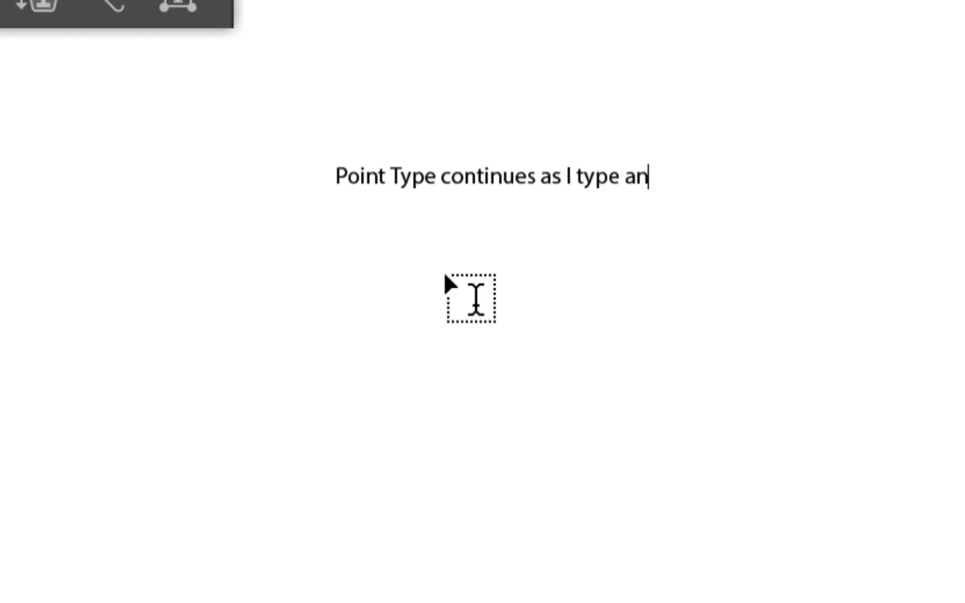
pyautogui.write('d it is cre')
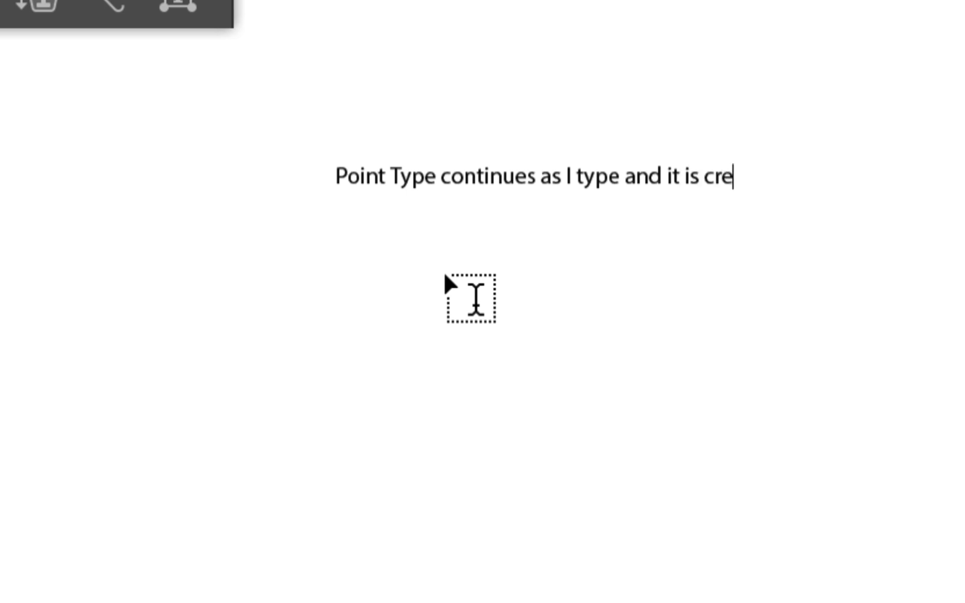
pyautogui.write('ated by CLICKING ')
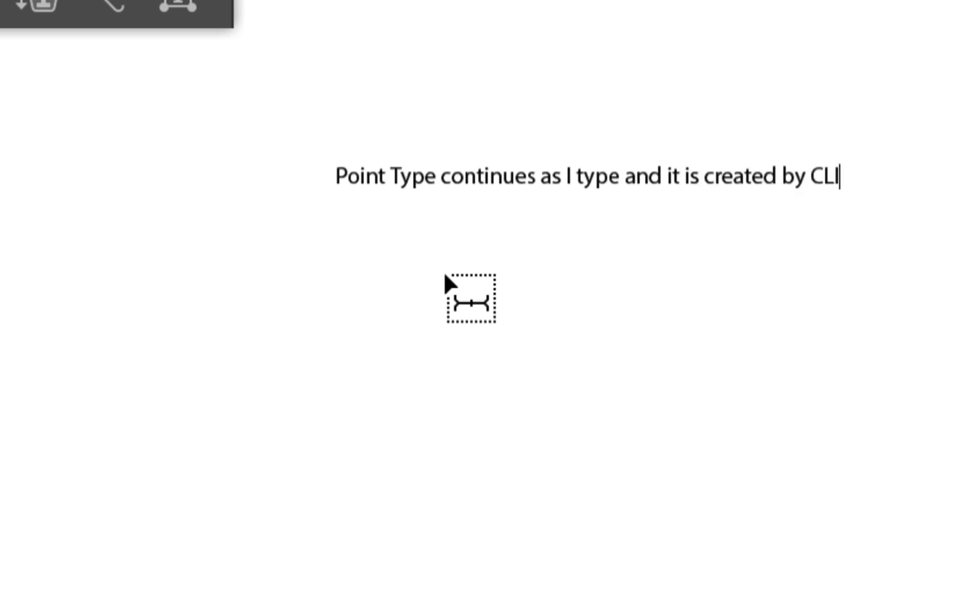
pyautogui.write('DOWN with the Type Tool.')
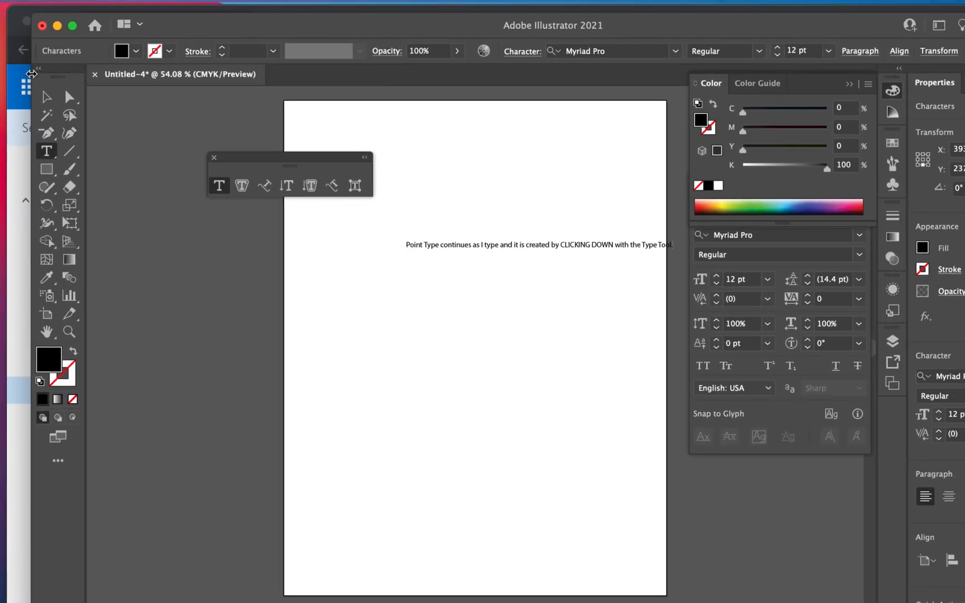
# Move the long line of point text left to fit inside the artboard, and delete it
pyautogui.click(46, 96)
pyautogui.click(467, 246)
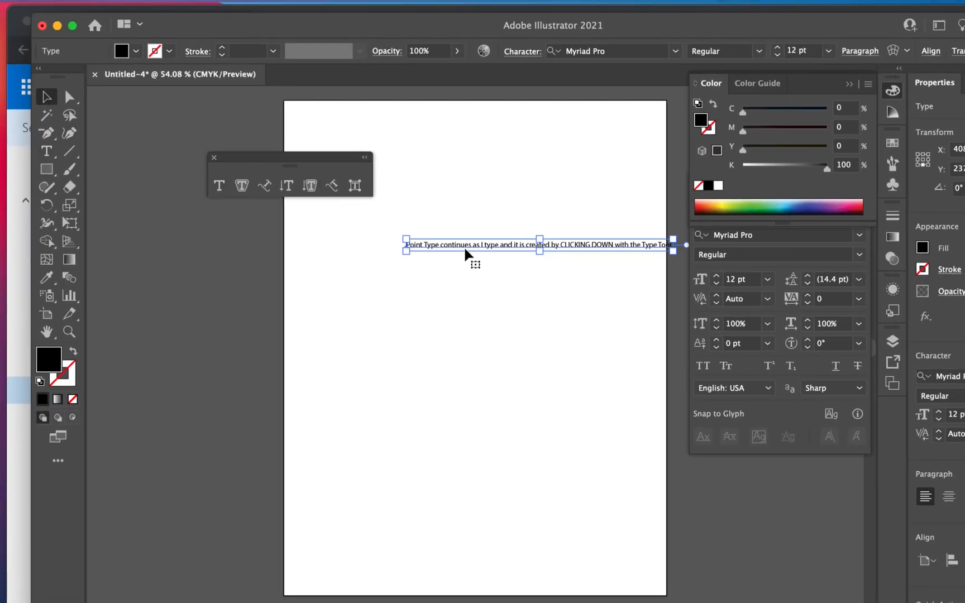
pyautogui.click(344, 244)
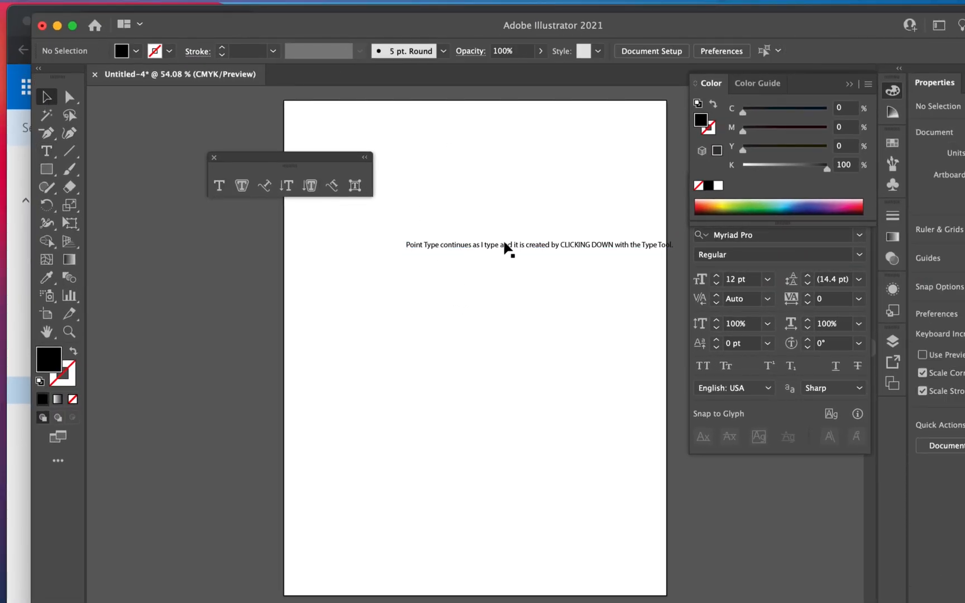
pyautogui.moveTo(493, 252); pyautogui.dragTo(423, 246)
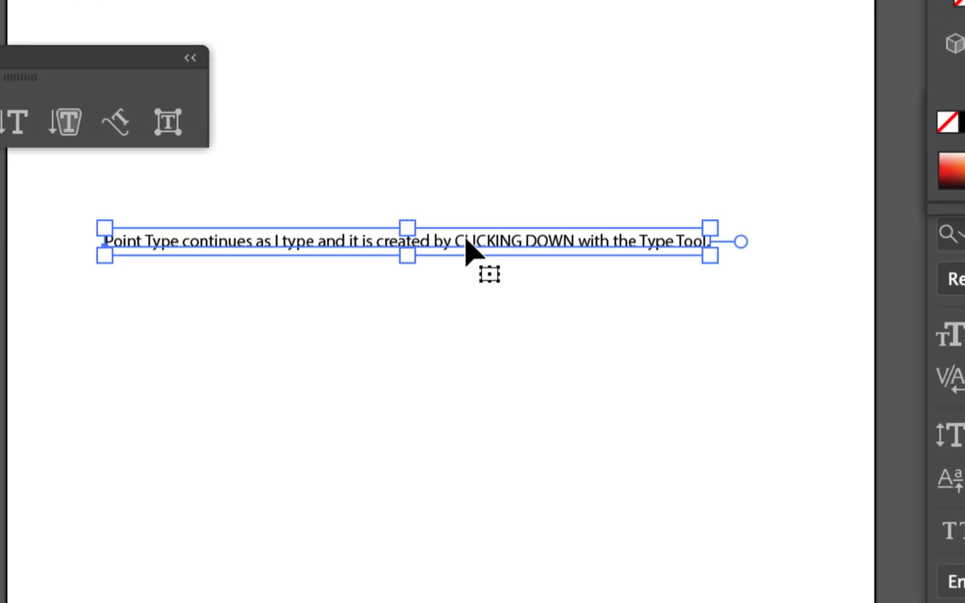
pyautogui.press('Delete')
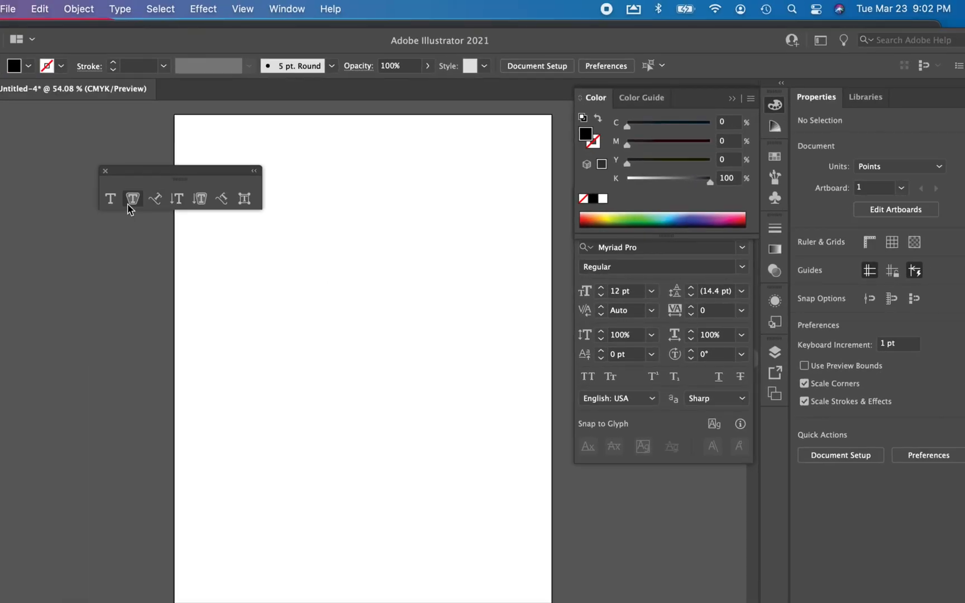
# Place the point text "Point Type" in the upper-left part of the artboard and finish editing it
pyautogui.press('t')
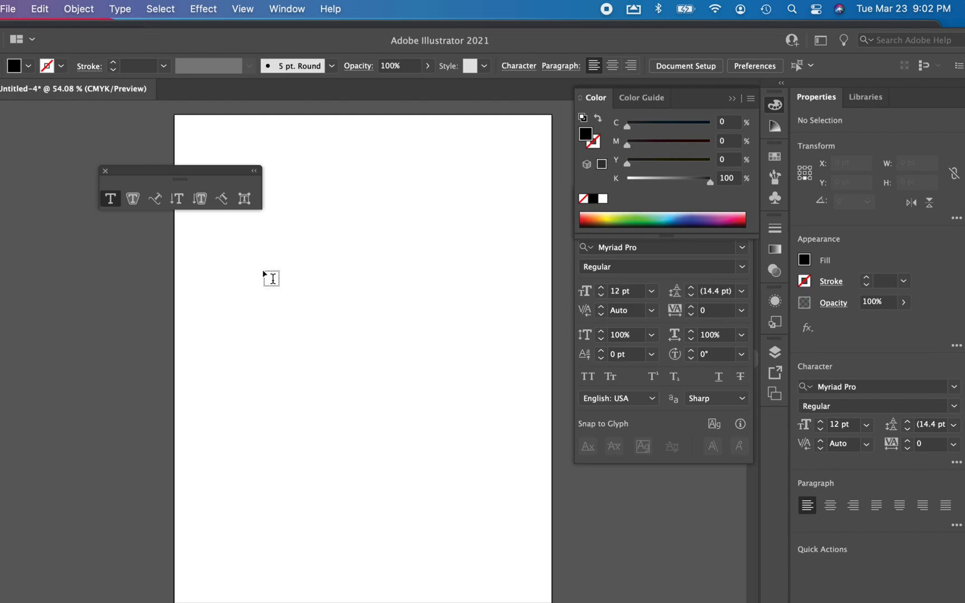
pyautogui.click(272, 278)
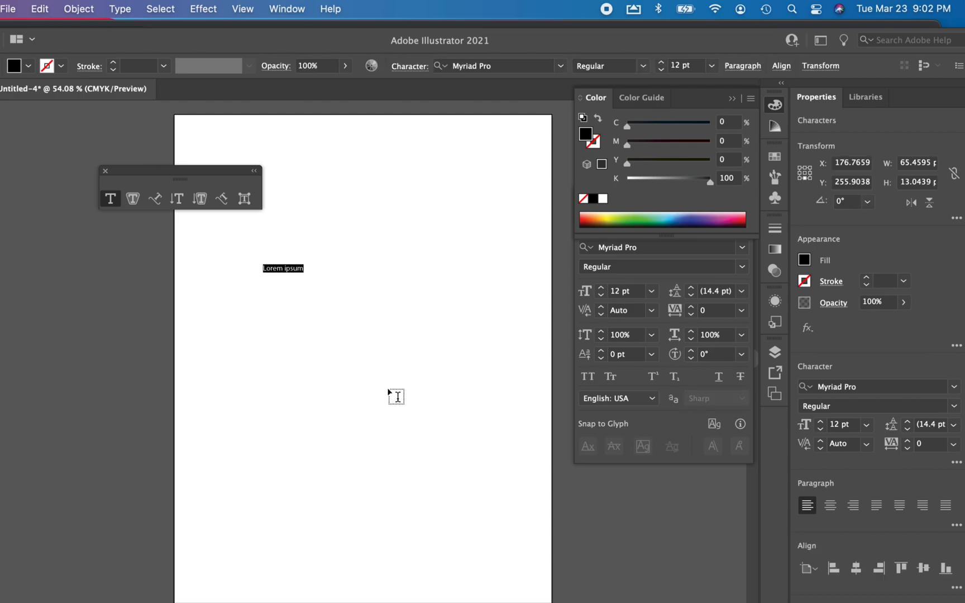
pyautogui.write('Point Type')
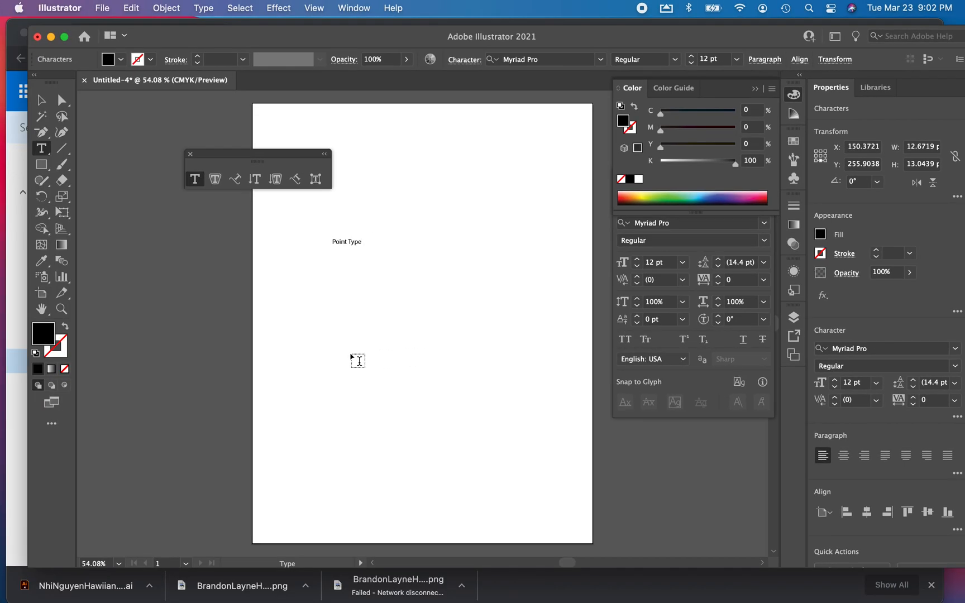
pyautogui.press('Escape')
pyautogui.press('Return')
pyautogui.press('Escape')
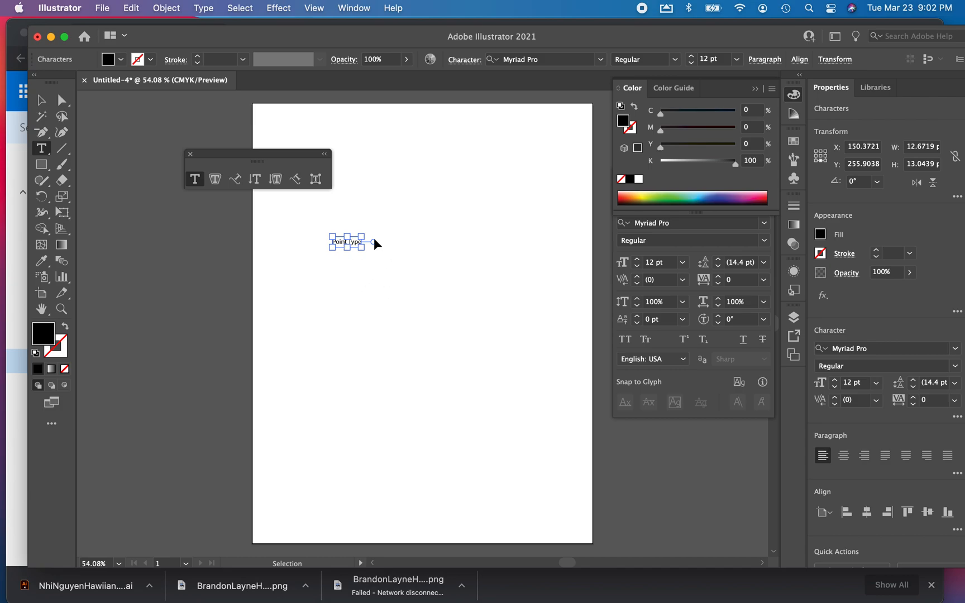
pyautogui.press('Return')
# Scale the "Point Type" text up proportionally to about 18 pt and move it slightly down and to the left
pyautogui.moveTo(339, 240); pyautogui.dragTo(496, 330)
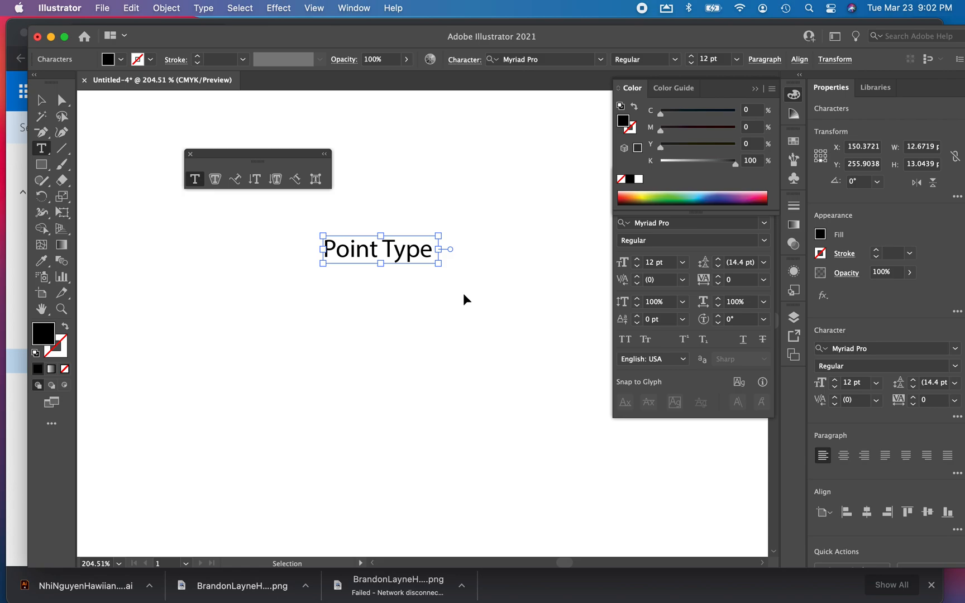
pyautogui.moveTo(438, 266); pyautogui.dragTo(444, 338)
pyautogui.press('super+z')
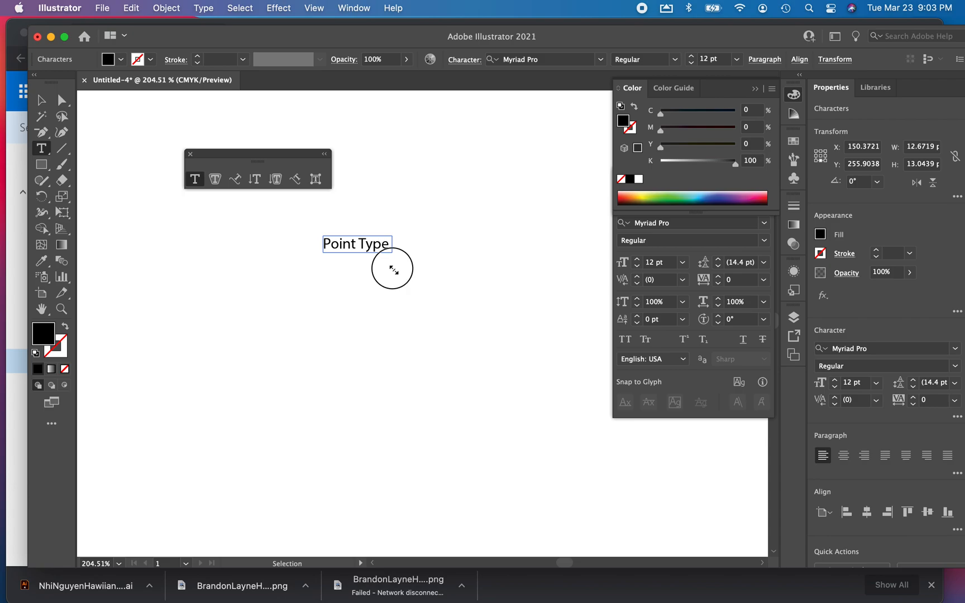
pyautogui.moveTo(395, 270); pyautogui.dragTo(463, 304)
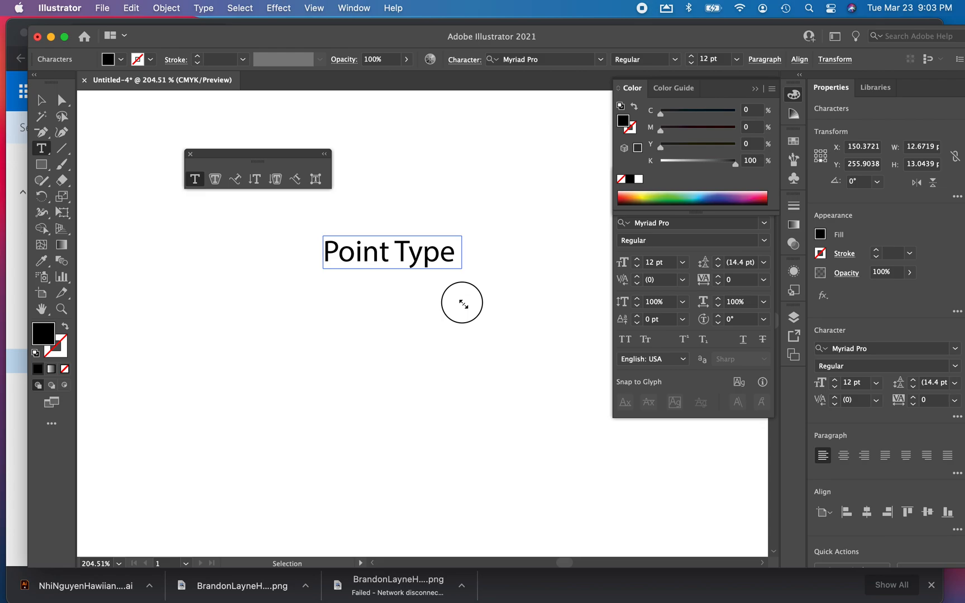
pyautogui.moveTo(463, 303); pyautogui.dragTo(496, 301)
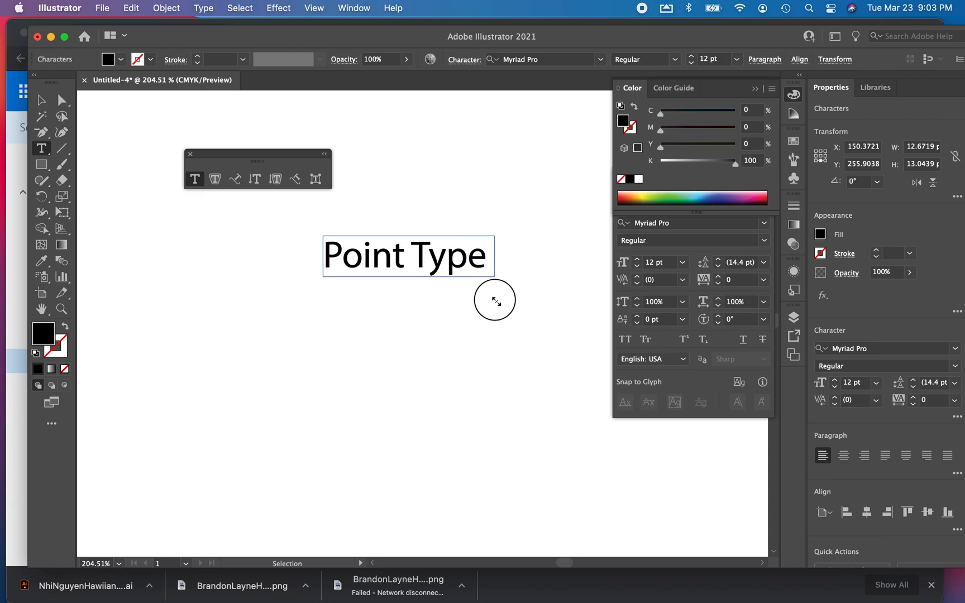
pyautogui.moveTo(496, 301); pyautogui.dragTo(497, 301)
pyautogui.keyDown('super'); pyautogui.click(497, 302); pyautogui.keyUp('super')
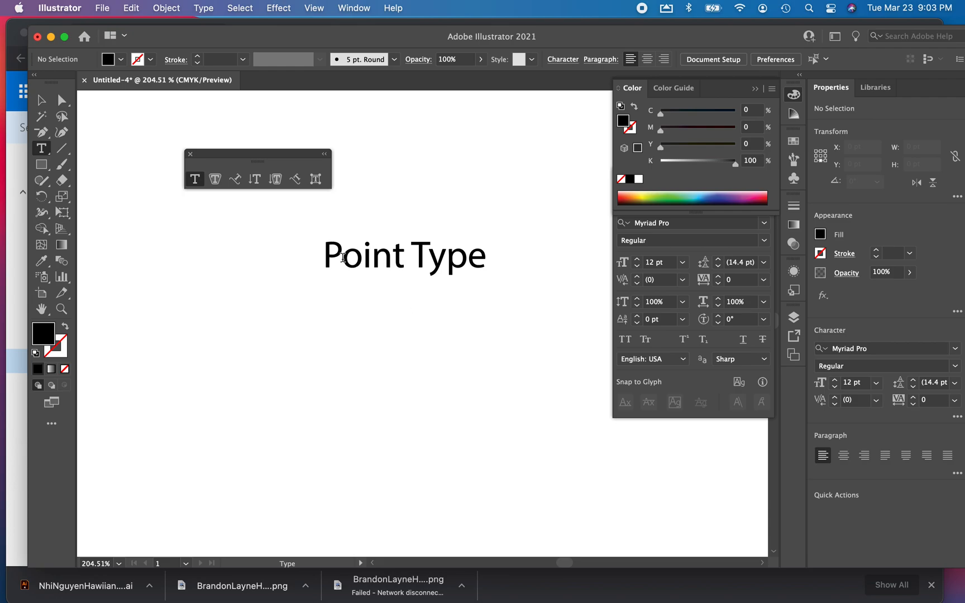
pyautogui.click(43, 98)
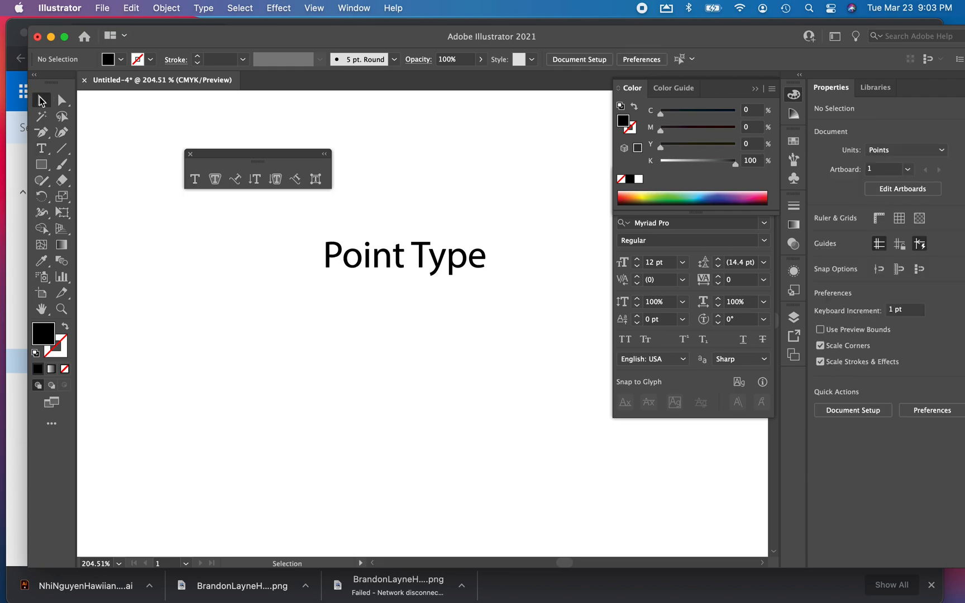
pyautogui.moveTo(384, 255); pyautogui.dragTo(308, 282)
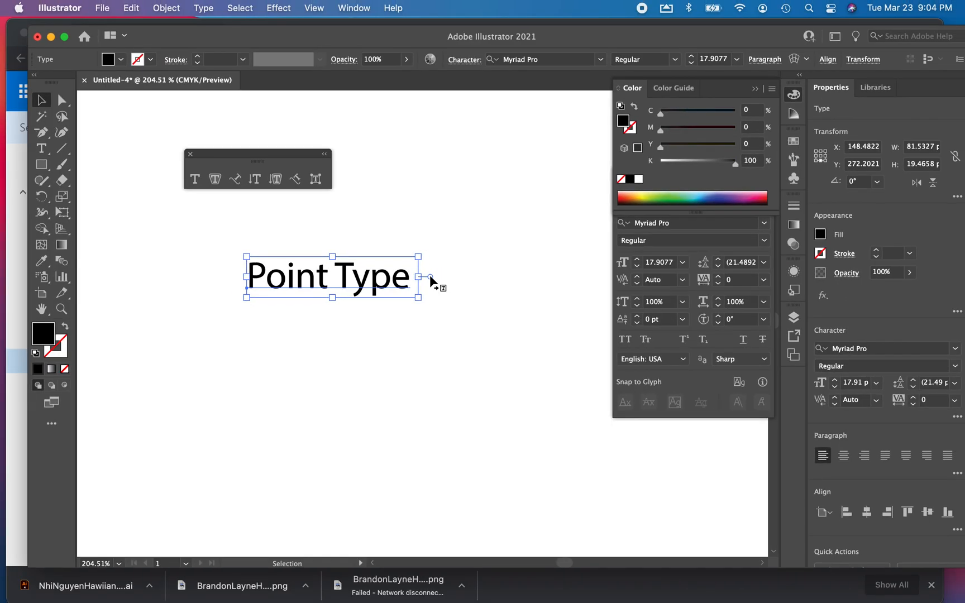
# Draw an area type box about 92 pt wide and 68 pt high directly below the "Point Type" text
pyautogui.click(42, 148)
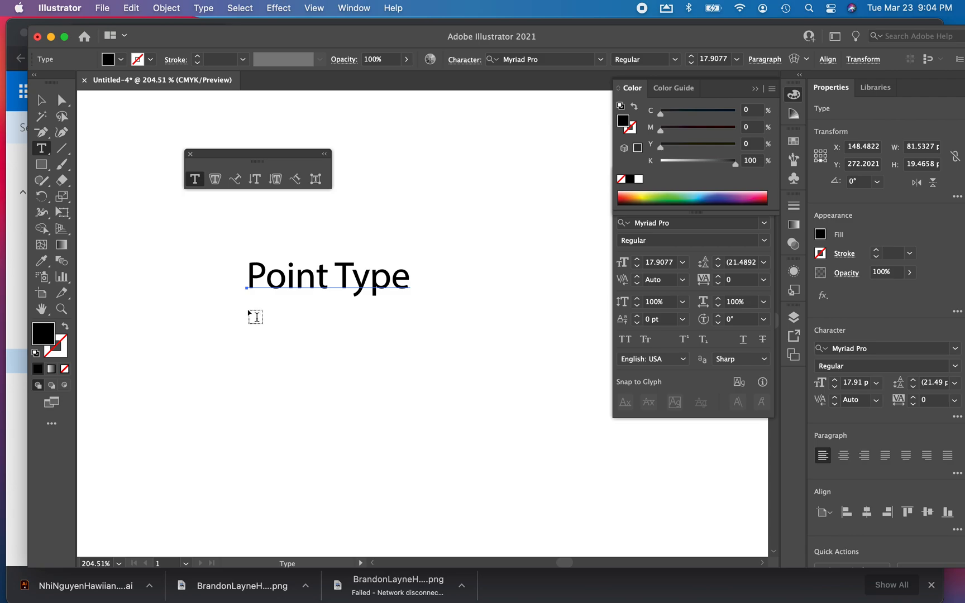
pyautogui.moveTo(250, 309); pyautogui.dragTo(445, 454)
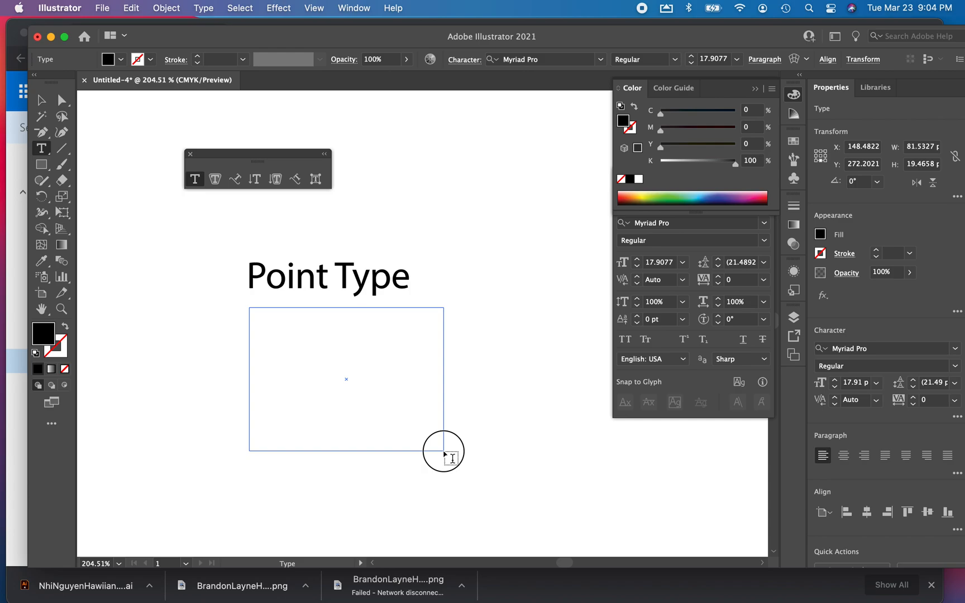
pyautogui.moveTo(445, 453); pyautogui.dragTo(444, 450)
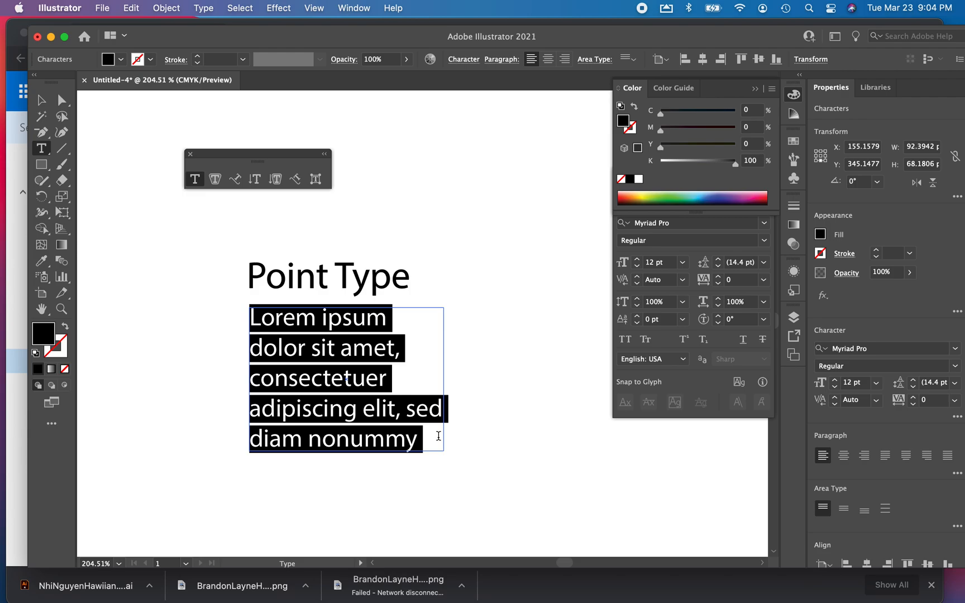
# Replace the placeholder text in the new text box with "Area Type is created by DRAGGING"
pyautogui.write('Area ty')
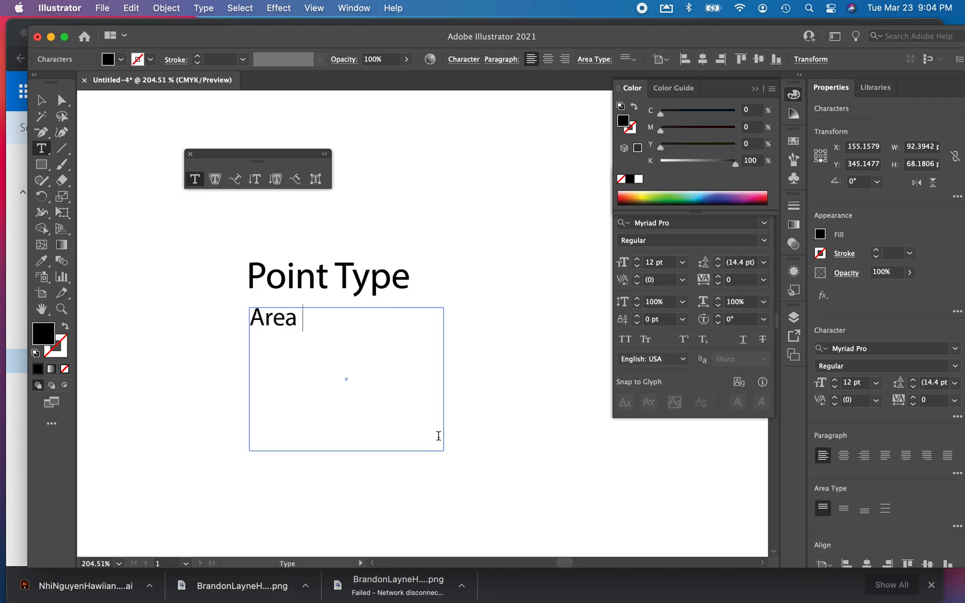
pyautogui.press('BackSpace')
pyautogui.press('BackSpace')
pyautogui.write('Type ')
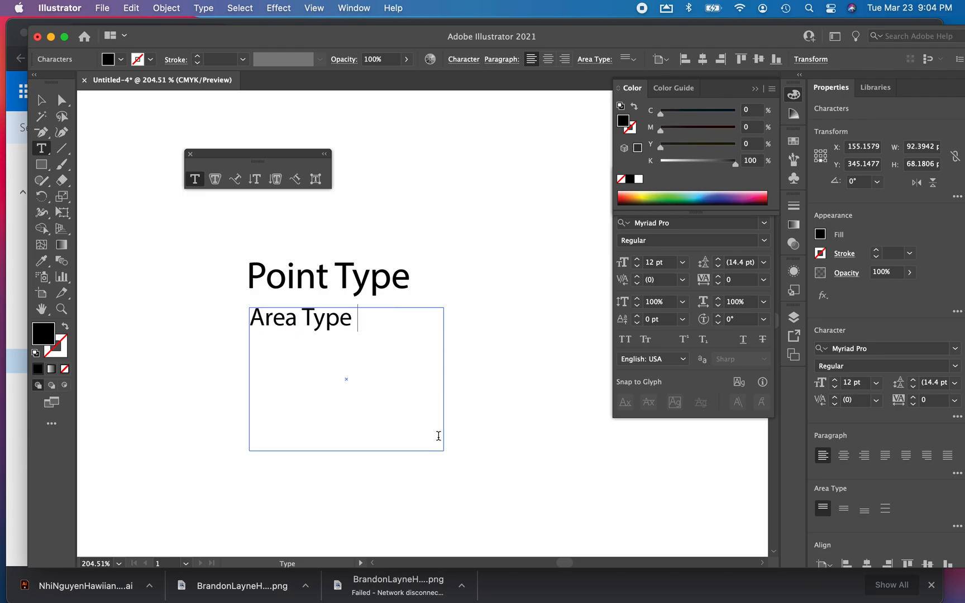
pyautogui.write('is created')
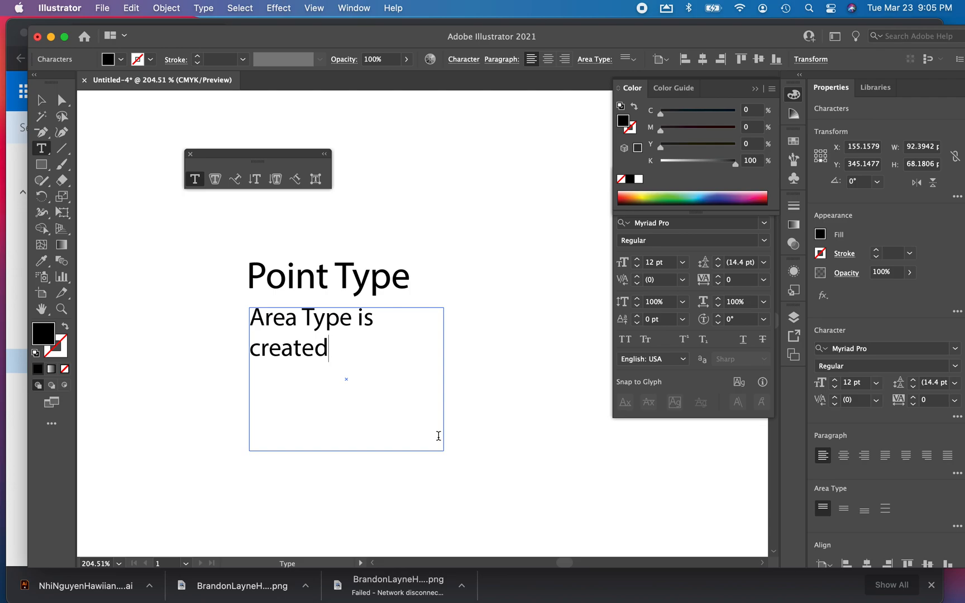
pyautogui.write('by dr')
pyautogui.press('BackSpace')
pyautogui.press('BackSpace')
pyautogui.write('DRAGGING')
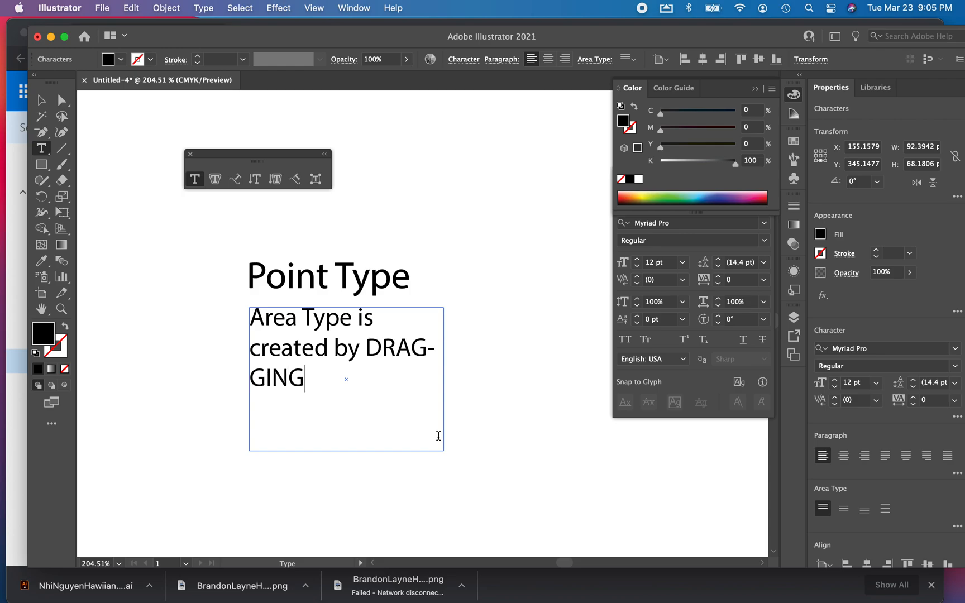
# Continue the area type sentence with "the Type Tool to create a Text Box."
pyautogui.write(' the Typp')
pyautogui.press('BackSpace')
pyautogui.press('BackSpace')
pyautogui.write('pe to')
pyautogui.press('BackSpace')
pyautogui.press('BackSpace')
pyautogui.write('Tool to c')
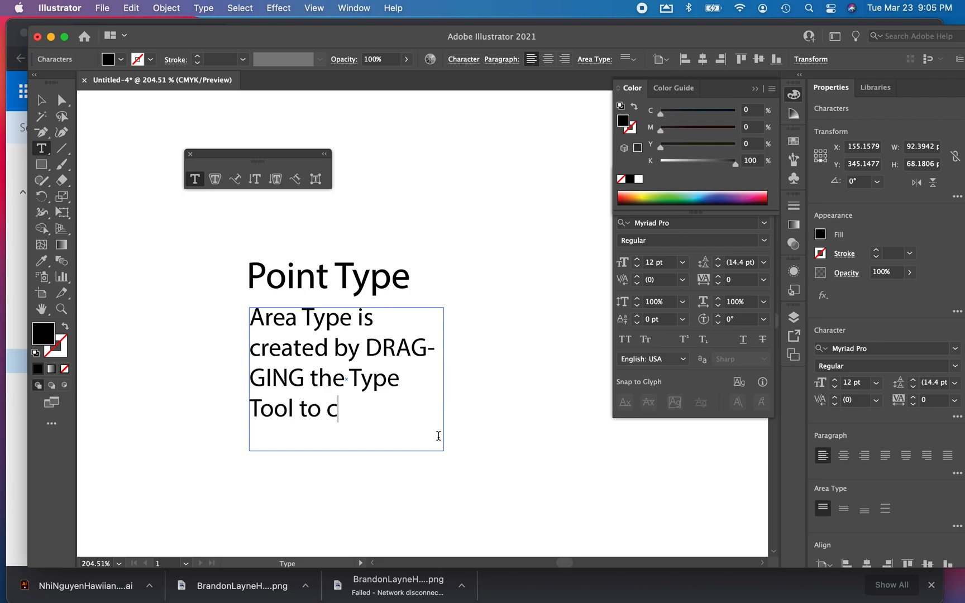
pyautogui.write('reate a T')
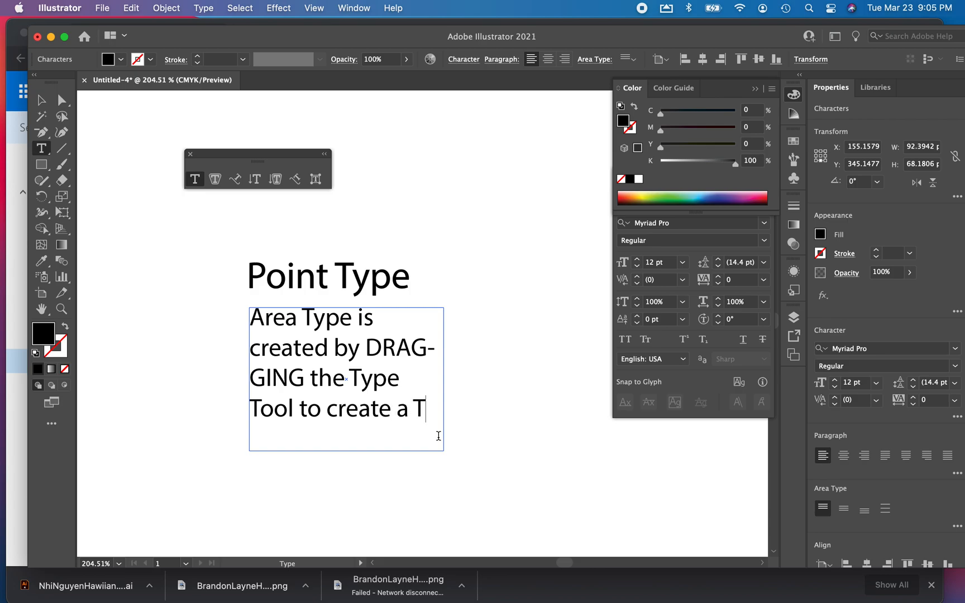
pyautogui.write('ext Box')
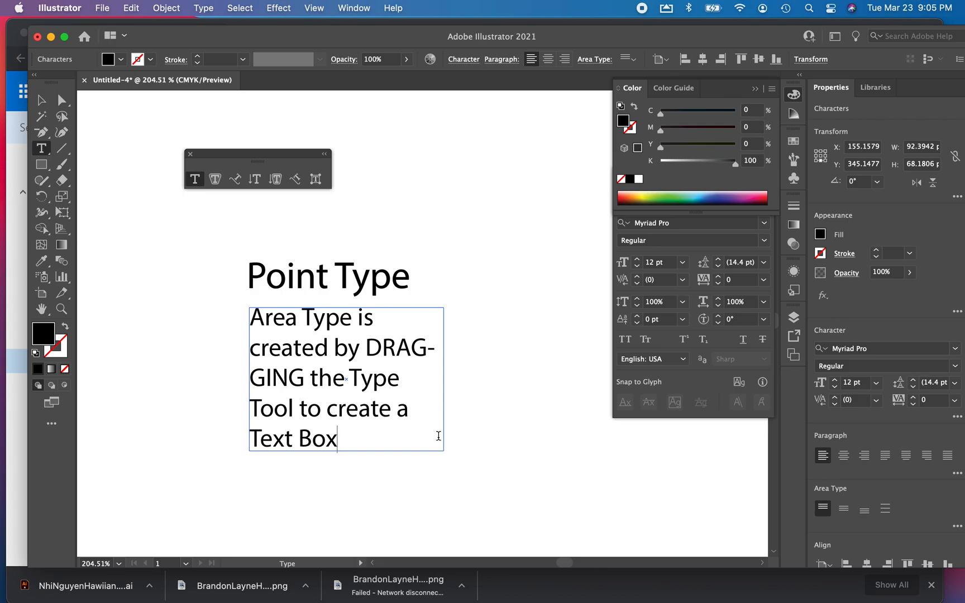
pyautogui.write('.')
pyautogui.press('Escape')
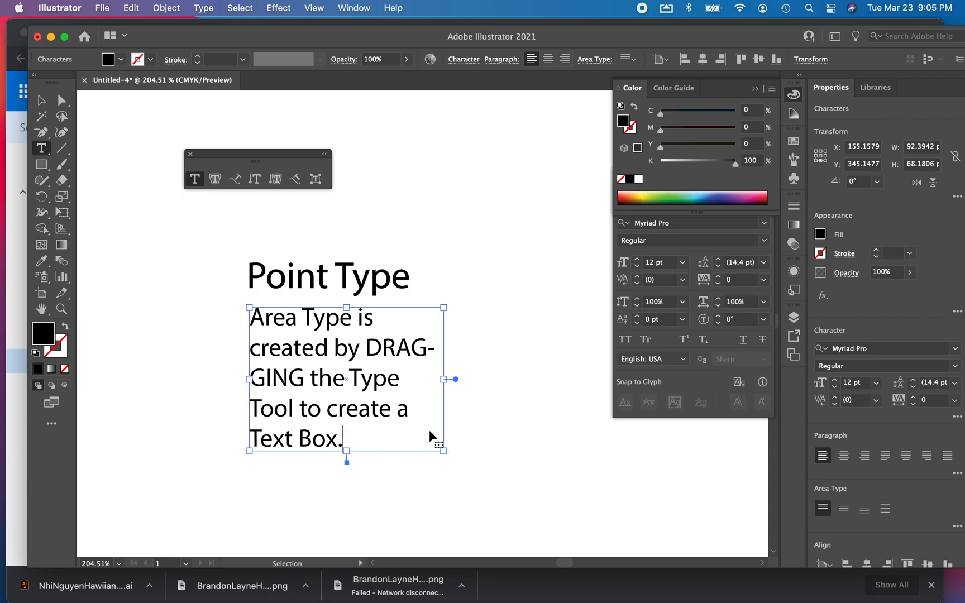
# Examine the type-conversion handle on the right edge of the area type box up close
pyautogui.press('super')
pyautogui.scroll(5, 456, 380)
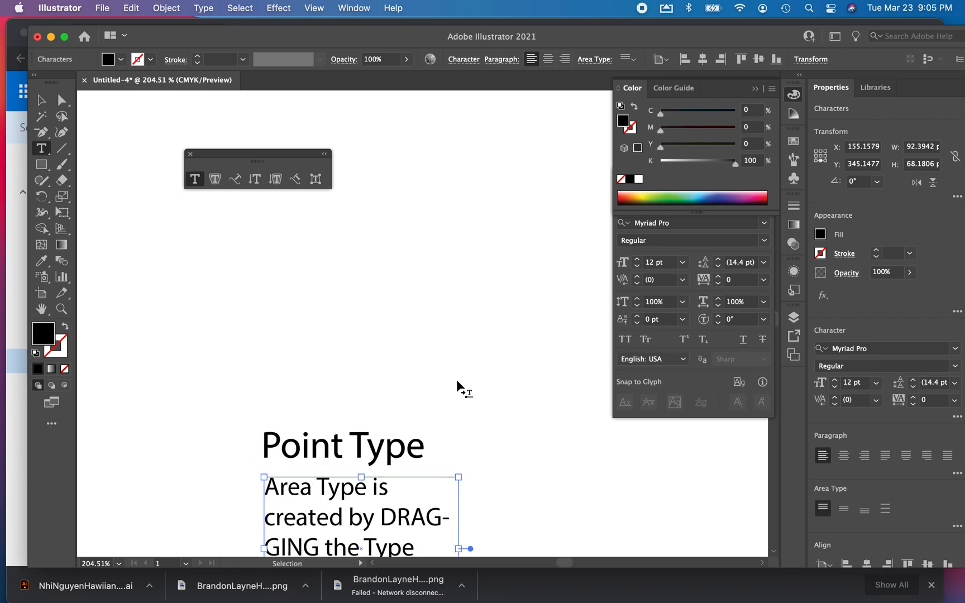
pyautogui.scroll(-5, 456, 379)
pyautogui.hscroll(2, 457, 379)
pyautogui.press('super+space')
pyautogui.moveTo(403, 403); pyautogui.dragTo(546, 517)
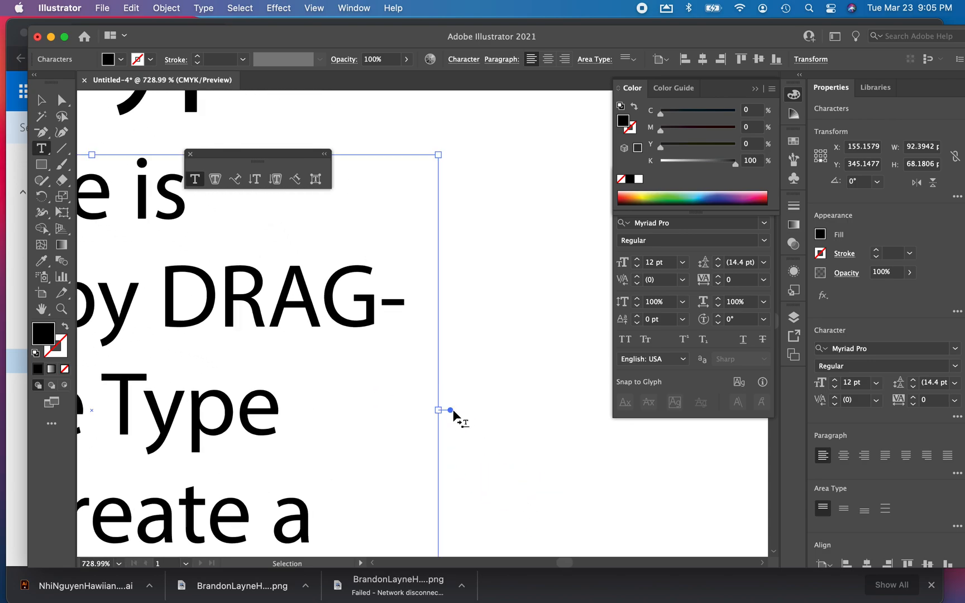
pyautogui.scroll(5, 451, 413)
pyautogui.hscroll(-3, 451, 414)
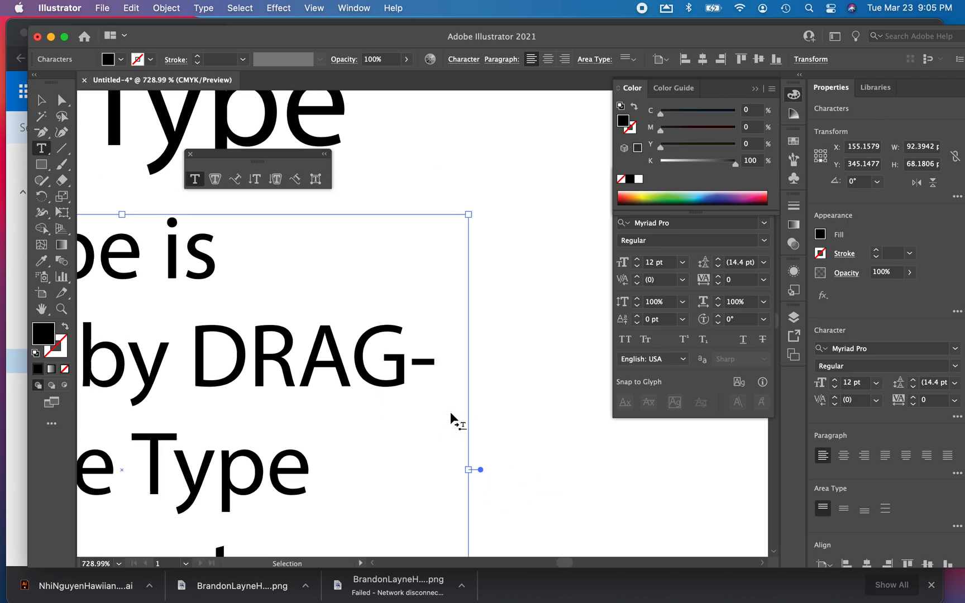
pyautogui.scroll(3, 450, 412)
pyautogui.scroll(-6, 450, 412)
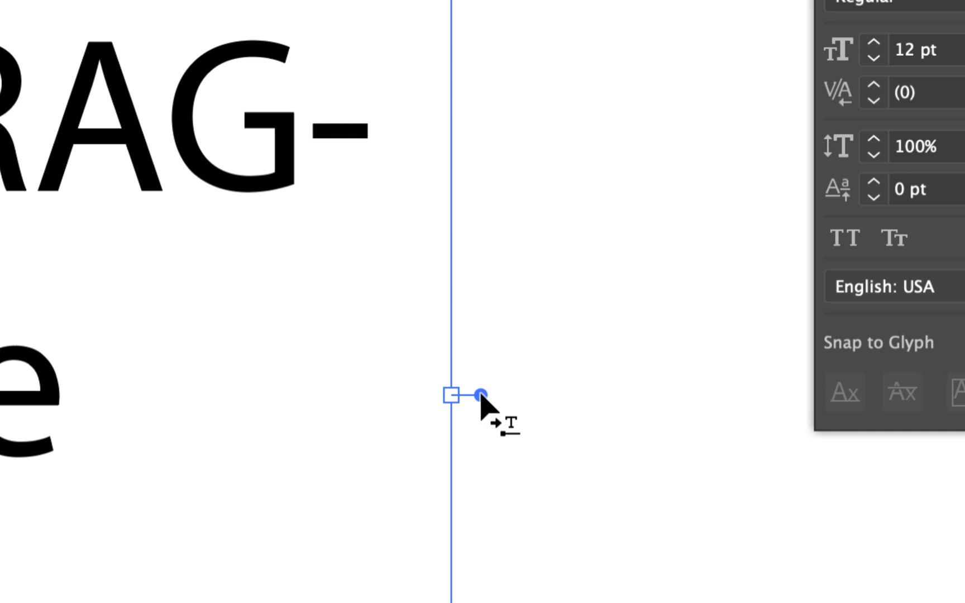
pyautogui.click(480, 394)
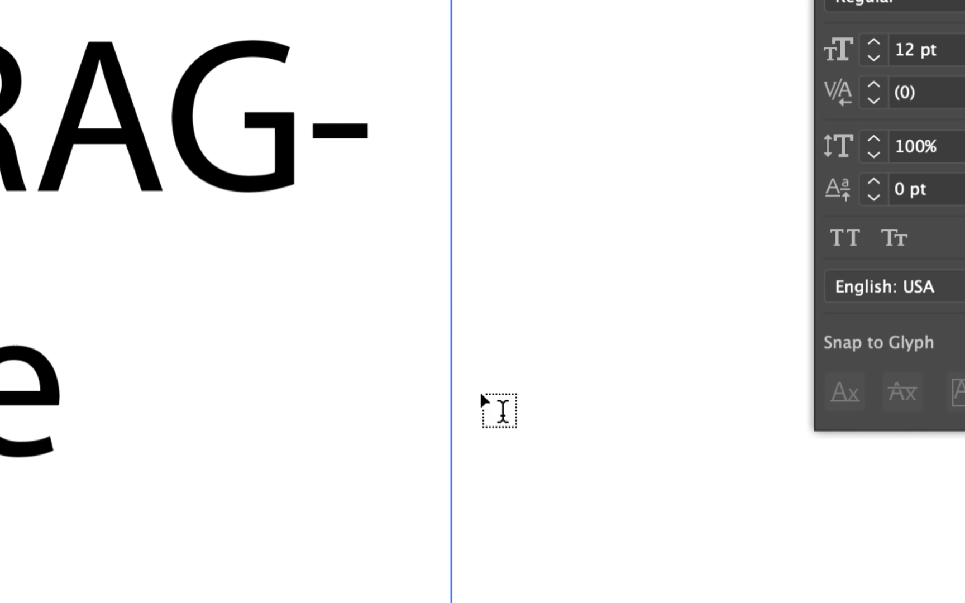
pyautogui.press('super+0')
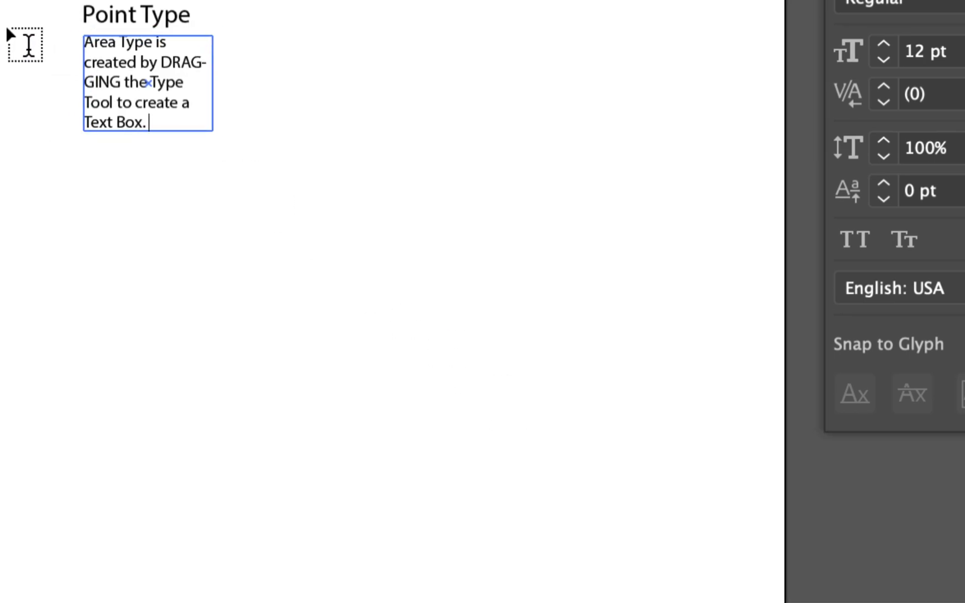
# Enlarge the area type box down and to the right, and scale the "Point Type" text up proportionally to about 36 pt
pyautogui.press('super')
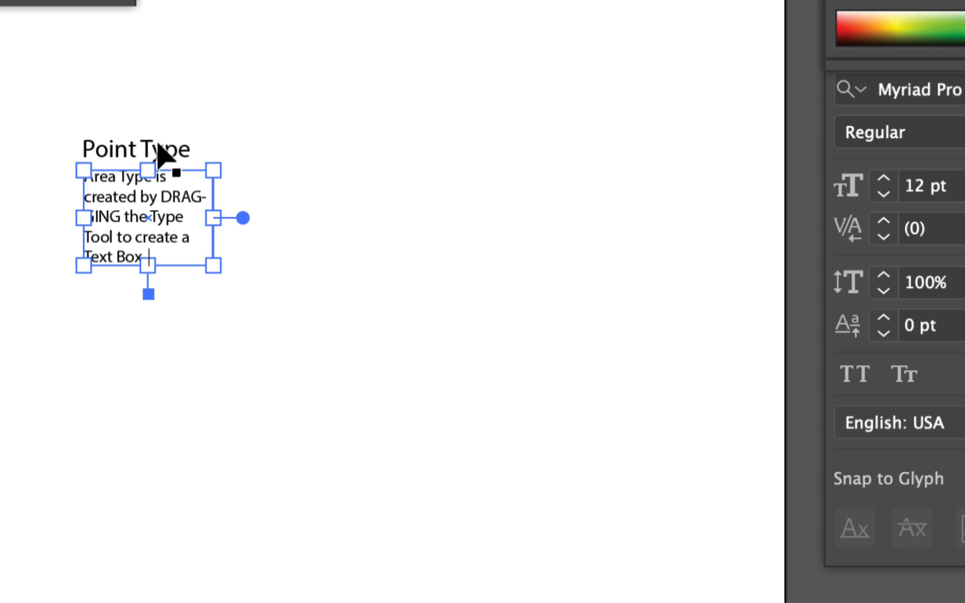
pyautogui.moveTo(214, 267); pyautogui.dragTo(311, 321)
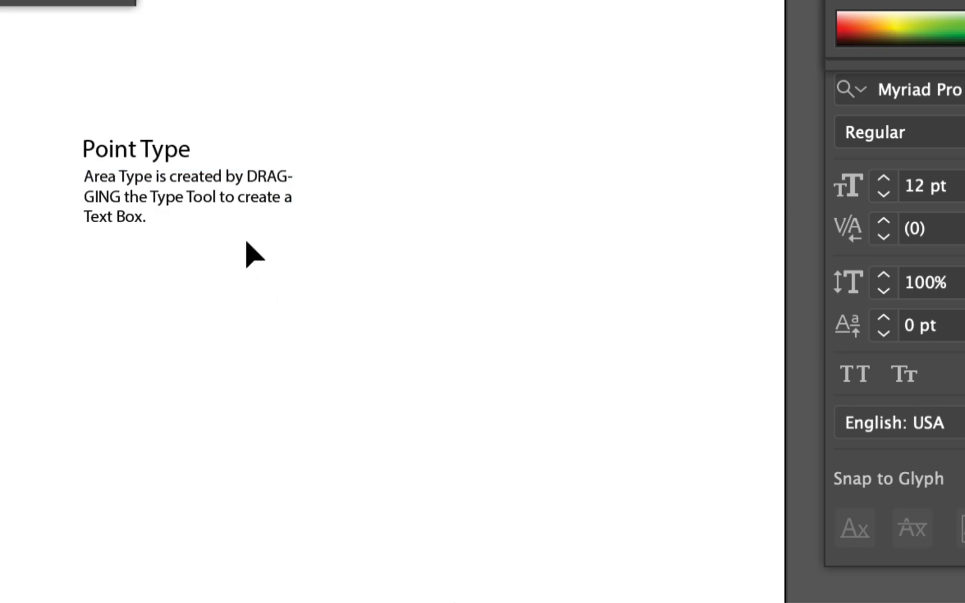
pyautogui.click(221, 195)
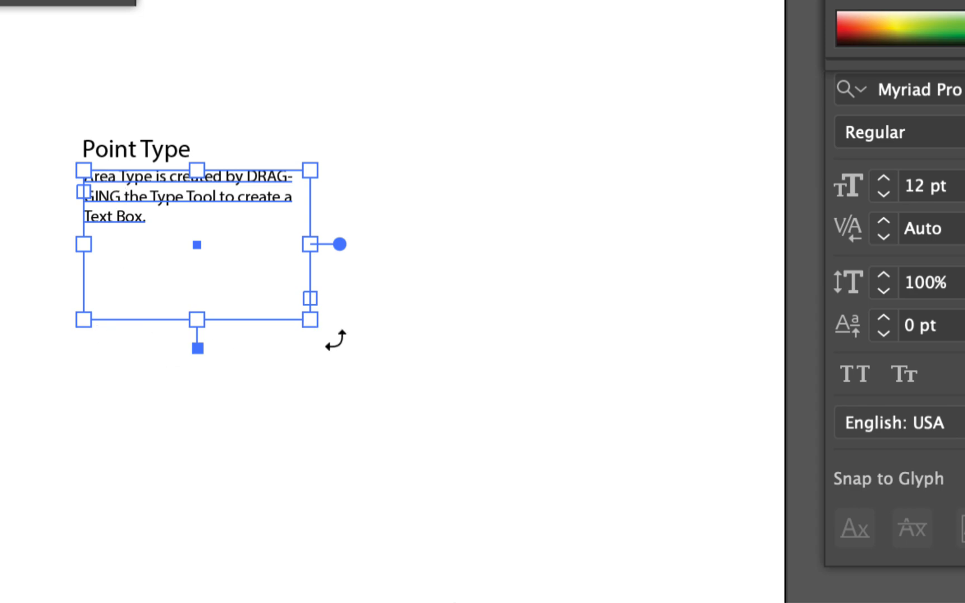
pyautogui.click(136, 151)
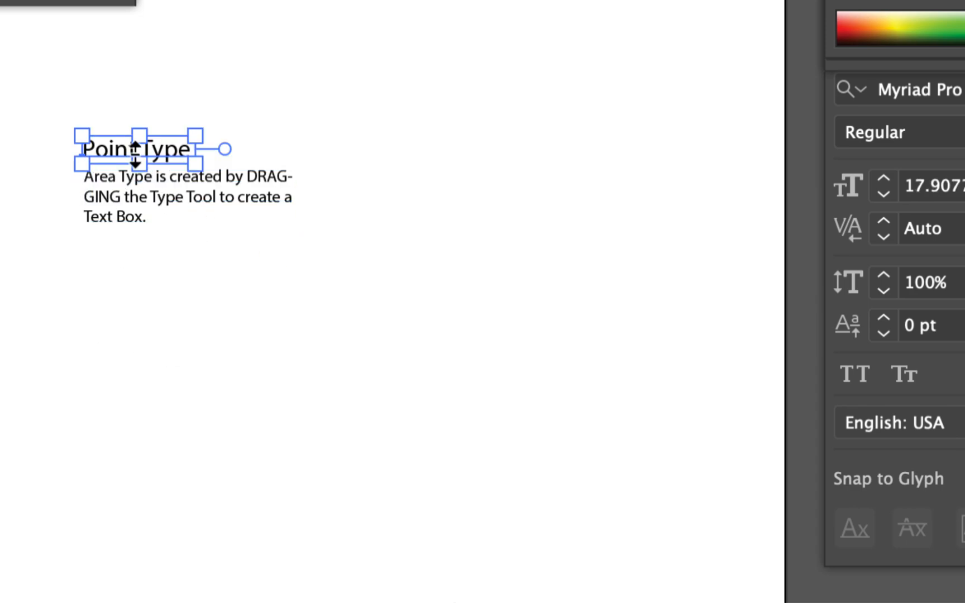
pyautogui.moveTo(199, 134); pyautogui.dragTo(309, 81)
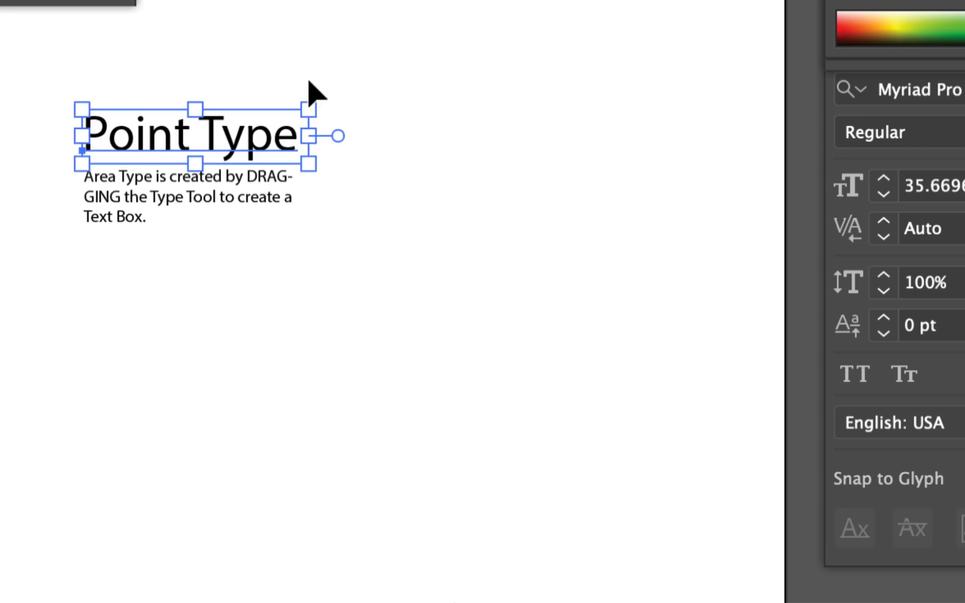
# Shrink the area type box until its text overflows, and enlarge it again to fit the whole sentence
pyautogui.click(214, 202)
pyautogui.moveTo(315, 321); pyautogui.dragTo(190, 262)
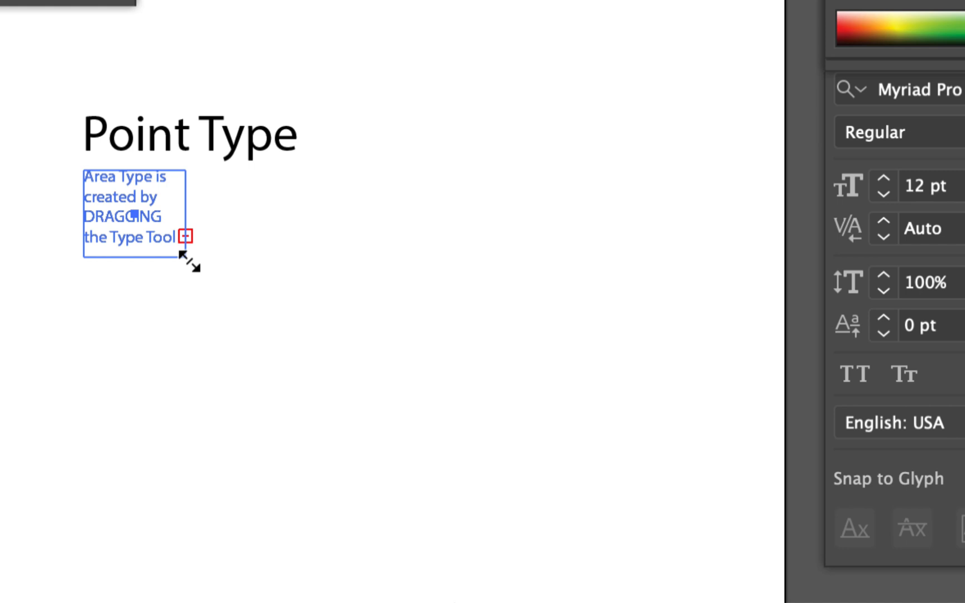
pyautogui.moveTo(189, 262); pyautogui.dragTo(163, 244)
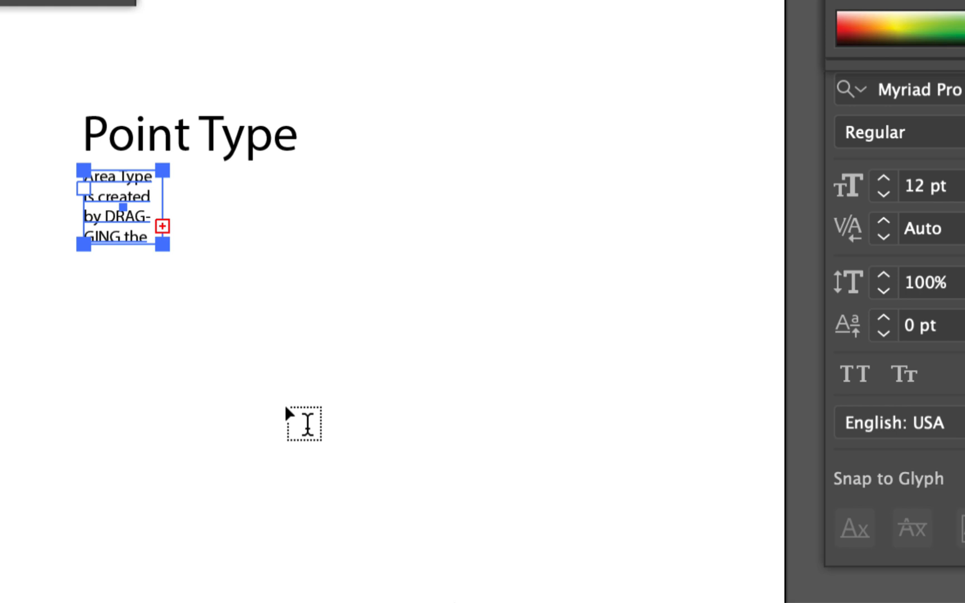
pyautogui.press('Escape')
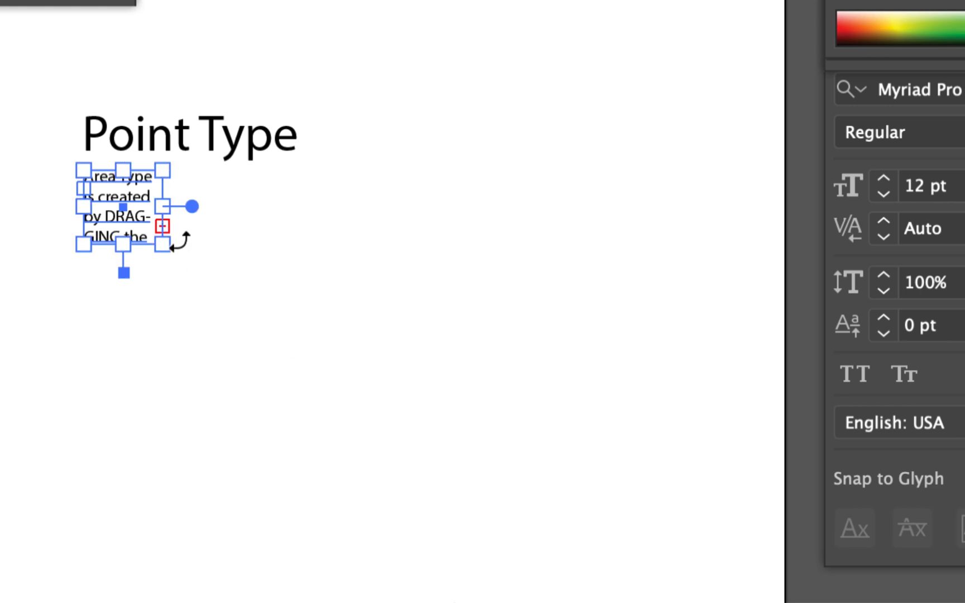
pyautogui.moveTo(163, 249); pyautogui.dragTo(236, 295)
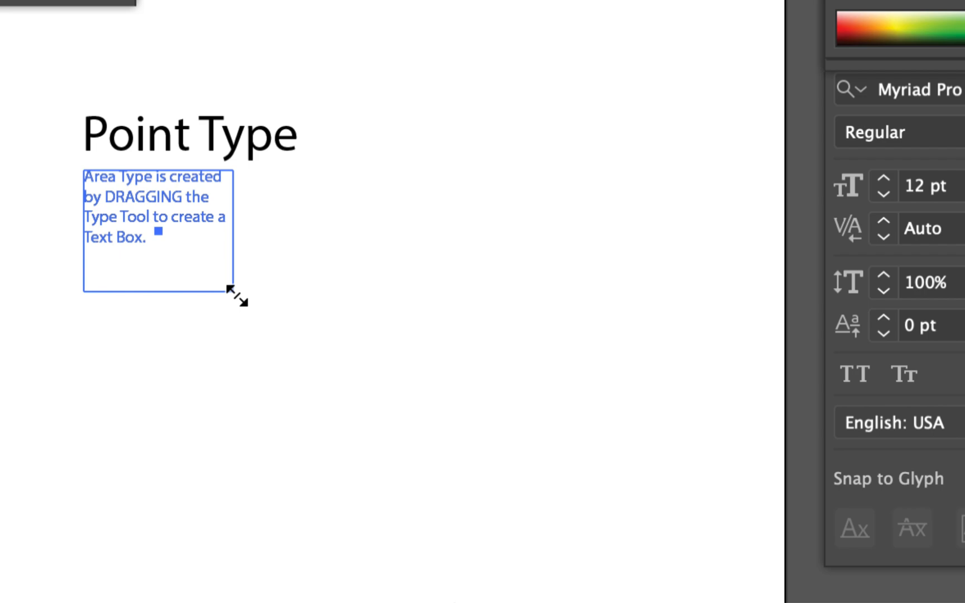
pyautogui.moveTo(237, 295); pyautogui.dragTo(237, 299)
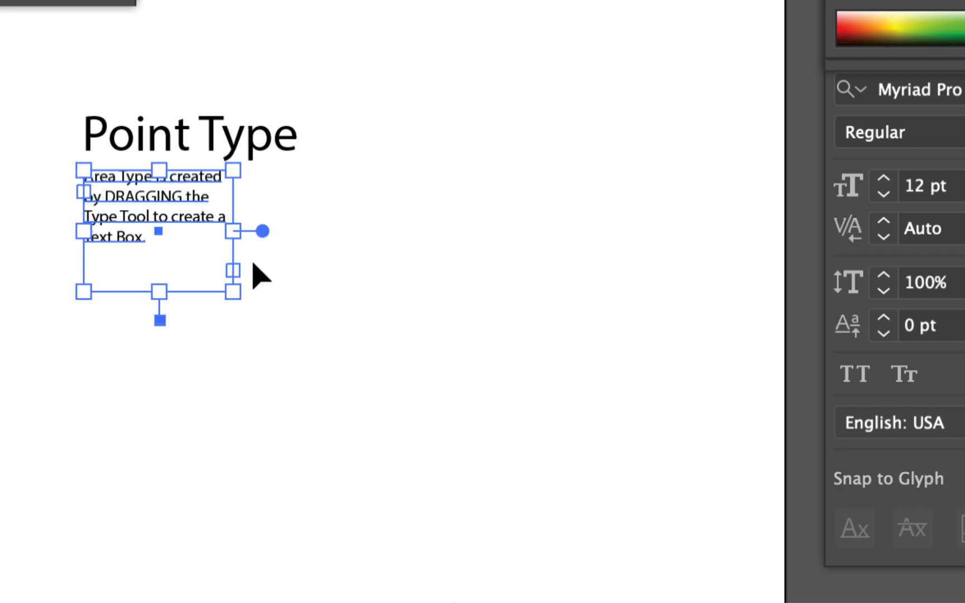
pyautogui.press('t')
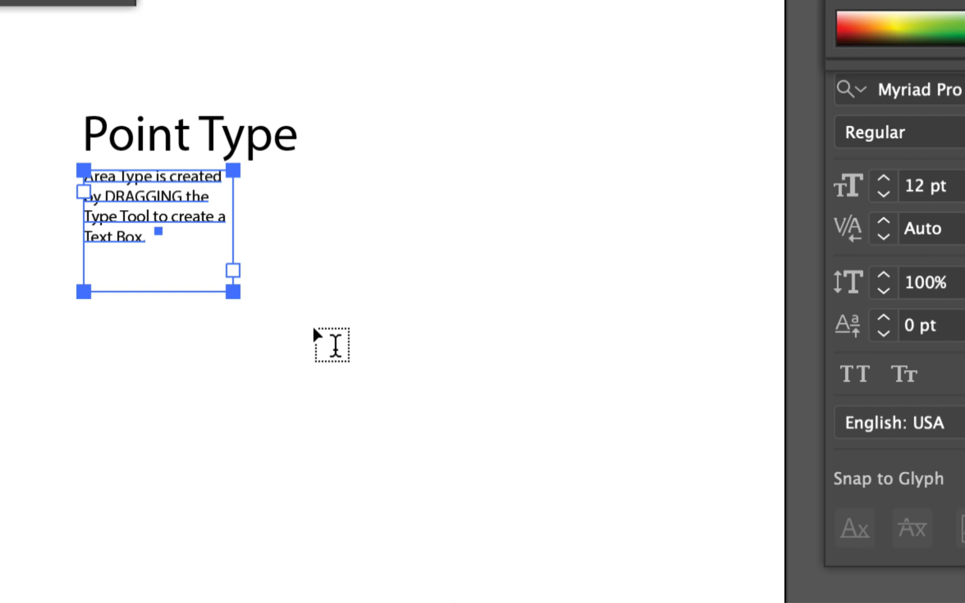
# Shrink the area type box until its text overflows, and thread the overflow into a new box about 56 × 94 pt to its right
pyautogui.press('v')
pyautogui.moveTo(233, 289); pyautogui.dragTo(177, 253)
pyautogui.press('t')
pyautogui.press('v')
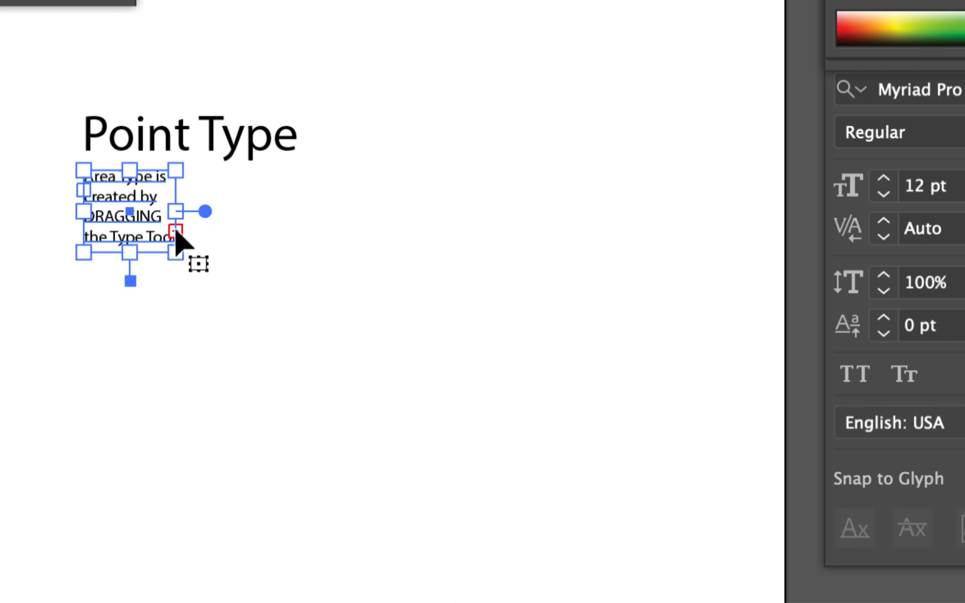
pyautogui.click(176, 231)
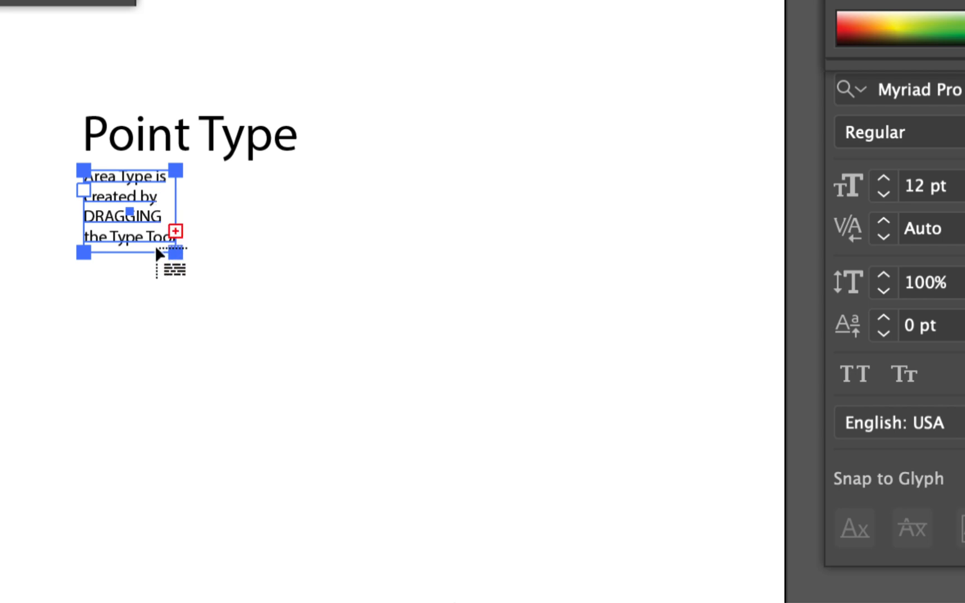
pyautogui.moveTo(243, 190); pyautogui.dragTo(322, 322)
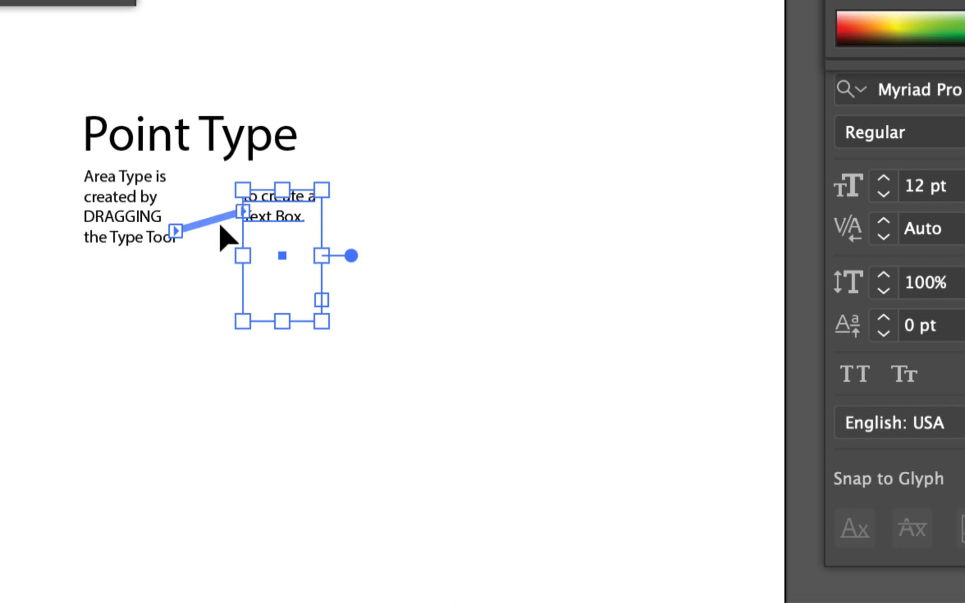
# Fill the threaded text boxes with placeholder text
pyautogui.click(134, 204)
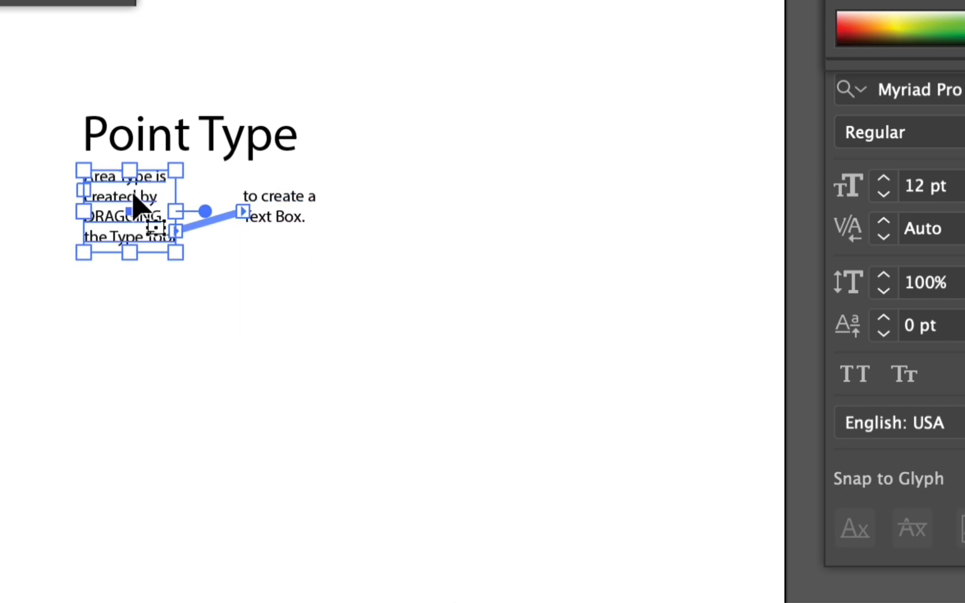
pyautogui.click(270, 211)
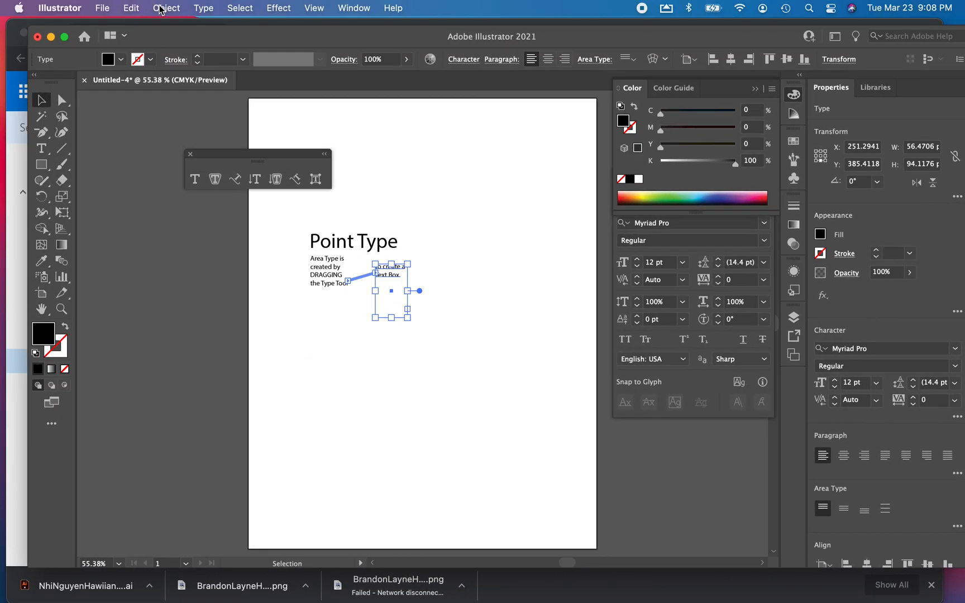
pyautogui.click(200, 8)
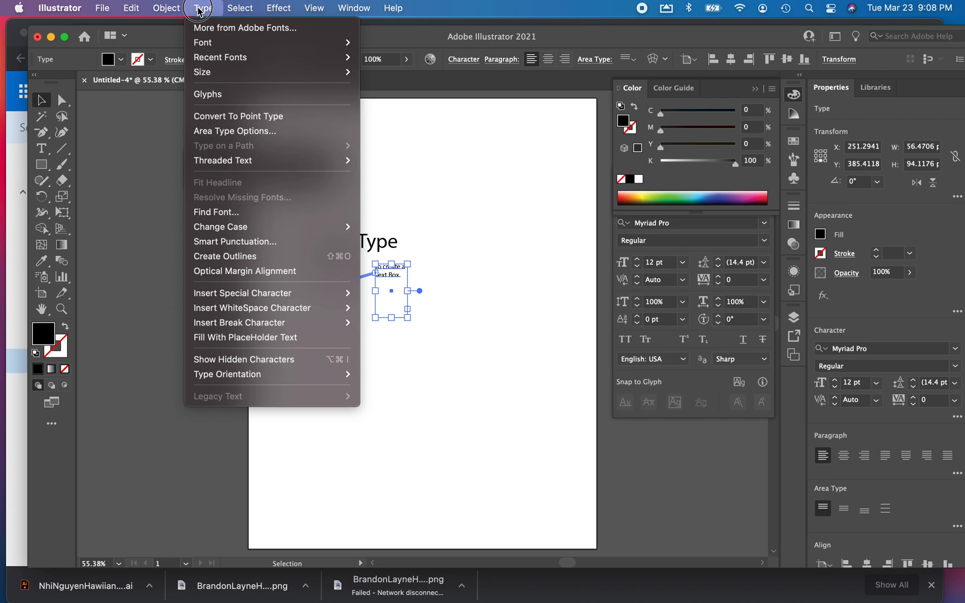
pyautogui.click(300, 338)
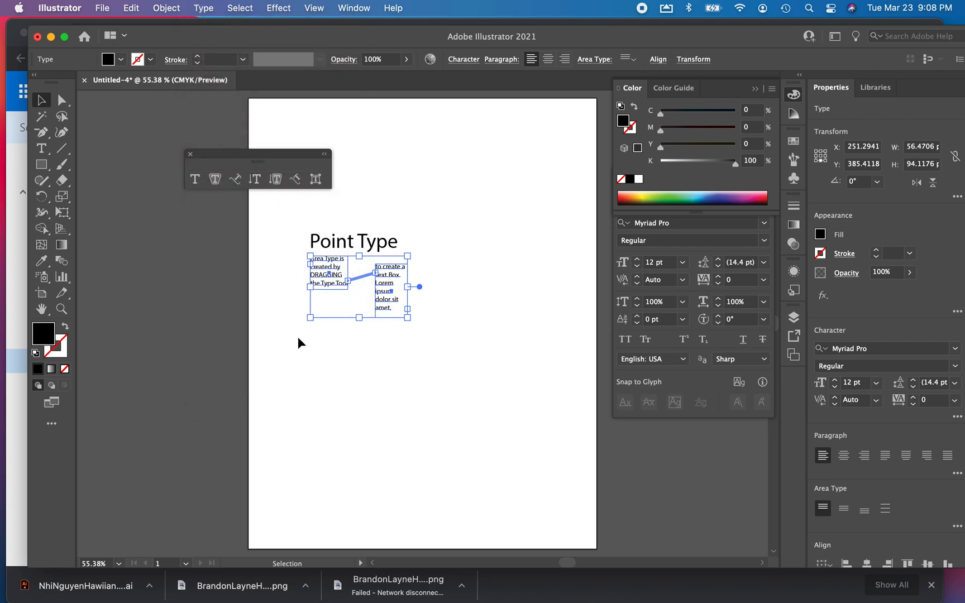